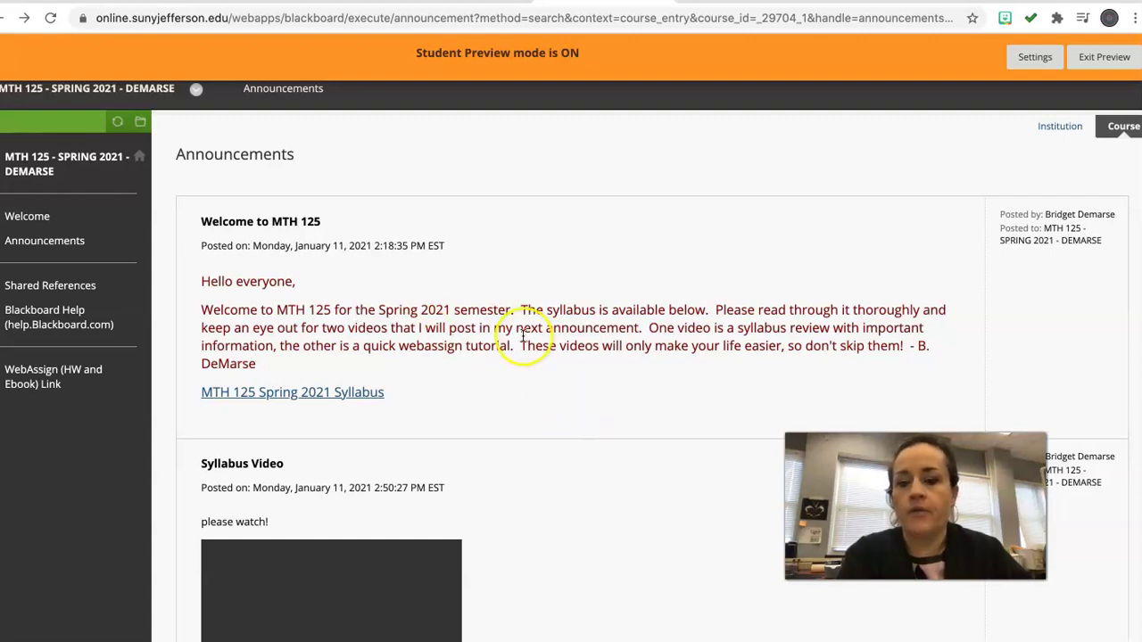
Step: Access WebAssign through the course's homework and ebook link and open the Video #1 - Pages 1-8 homework assignment
scroll(523, 332, down, 2)
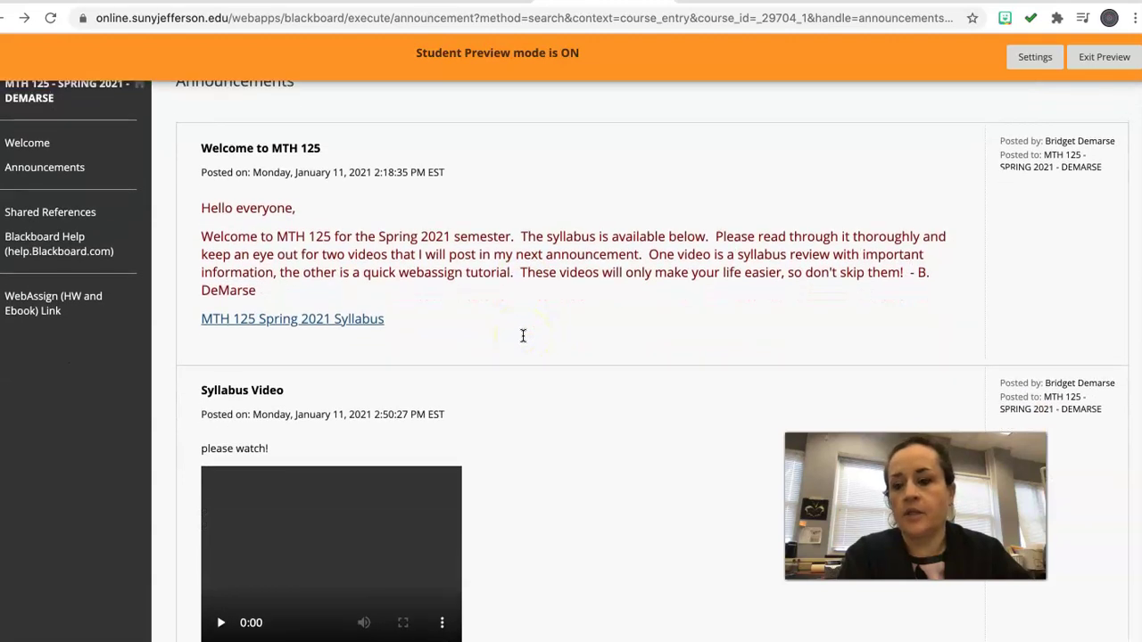
scroll(522, 334, up, 2)
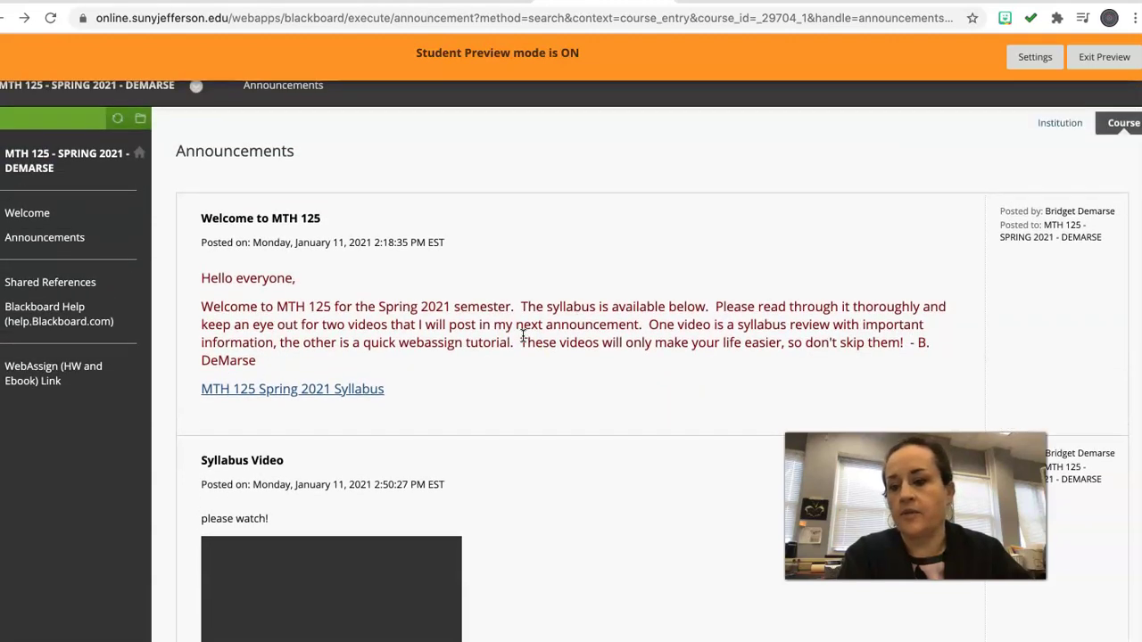
click(55, 382)
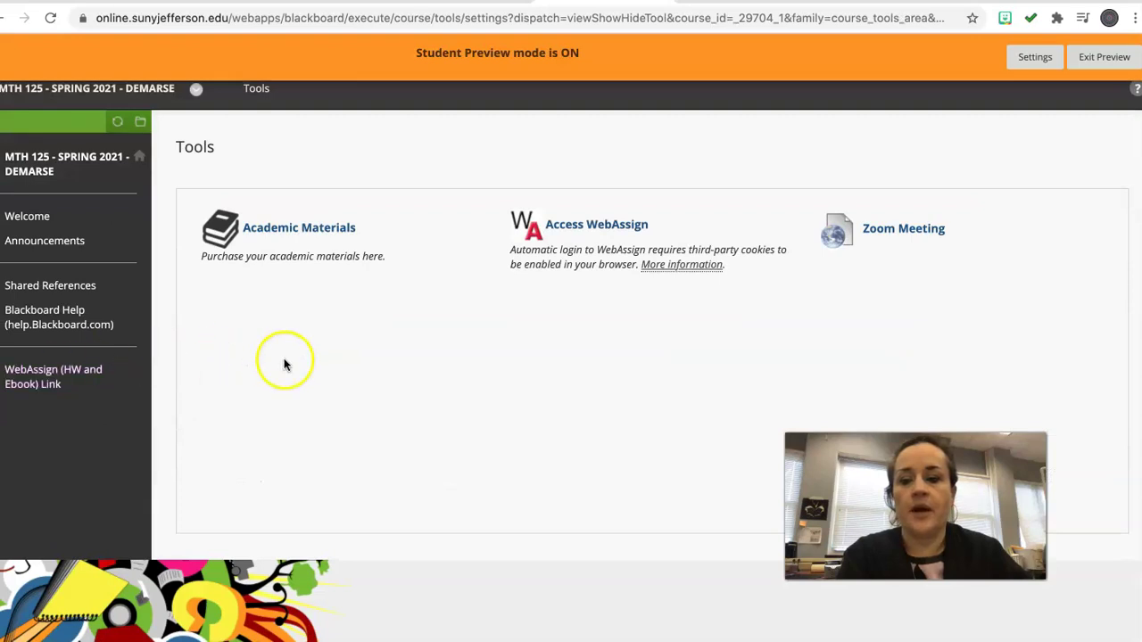
click(615, 233)
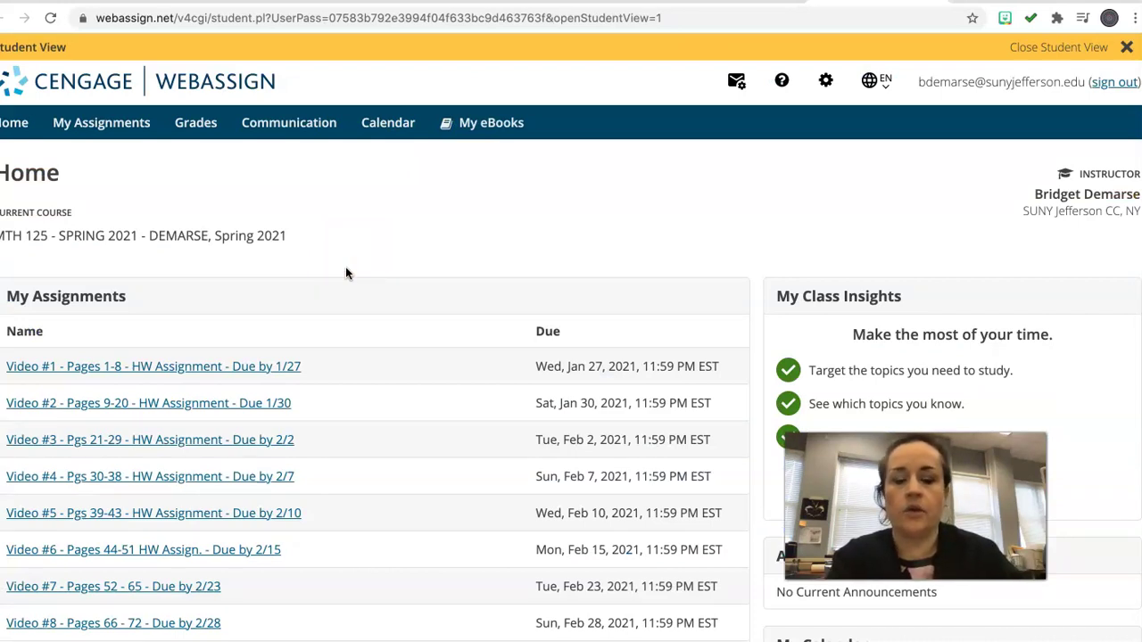
scroll(347, 272, down, 4)
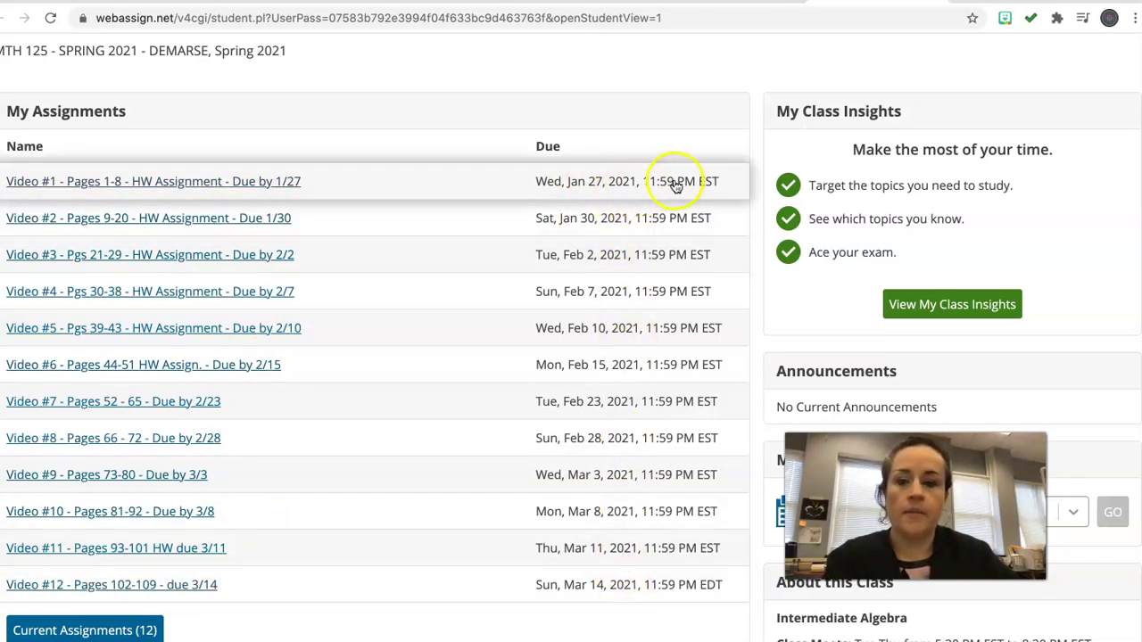
click(285, 183)
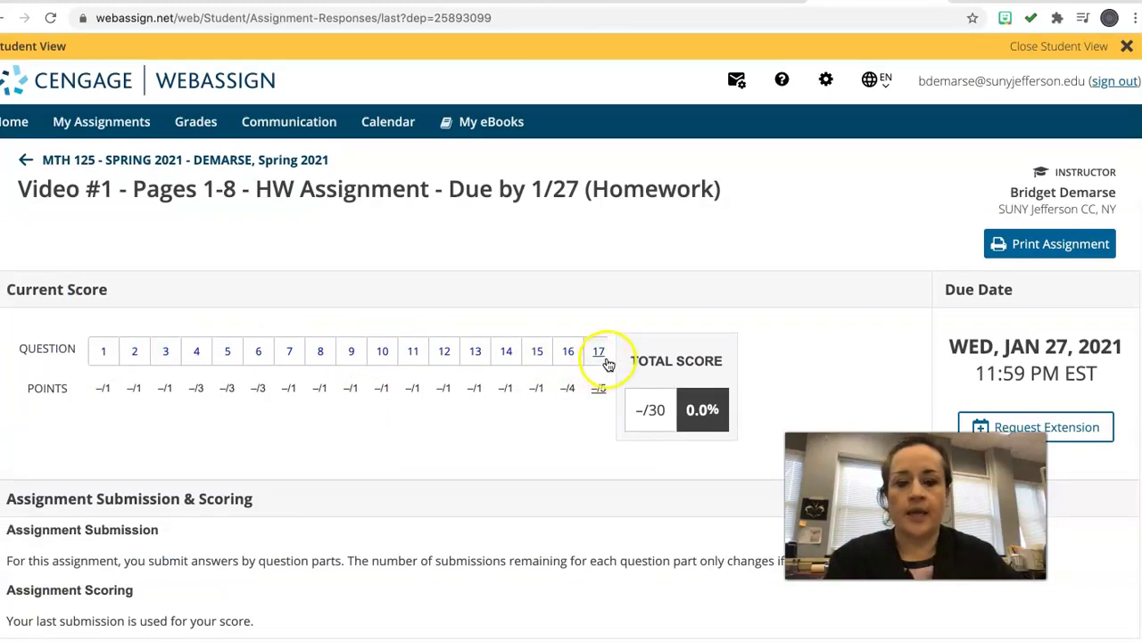
Step: Look through all questions of the Video #1 assignment down to the submission options, and return to the first question
scroll(540, 420, down, 3)
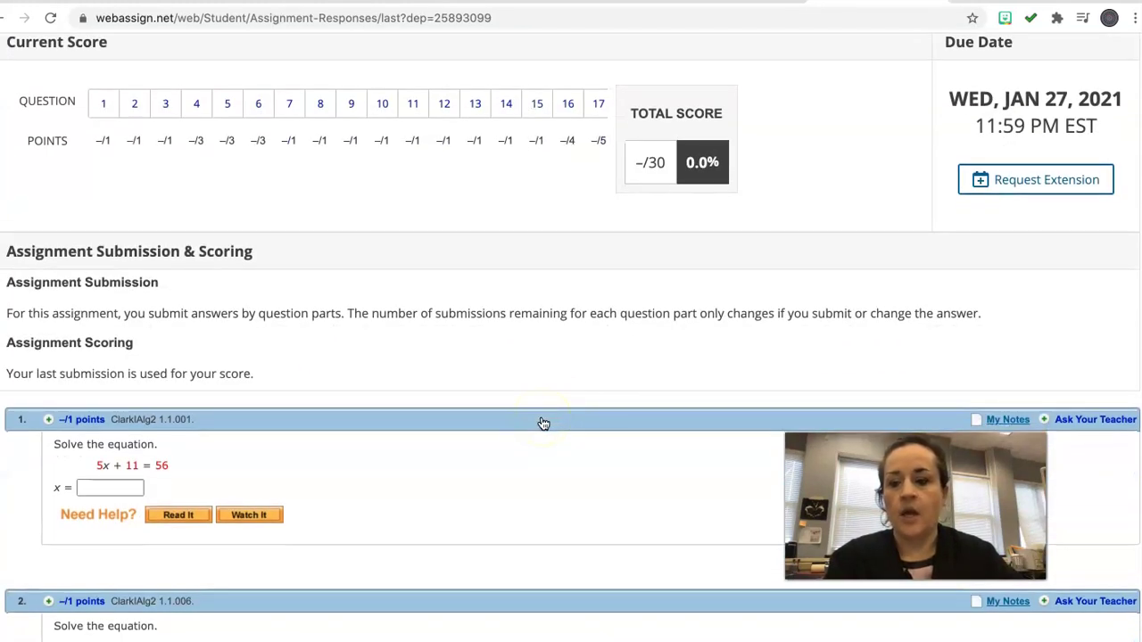
scroll(543, 423, down, 15)
scroll(543, 423, down, 10)
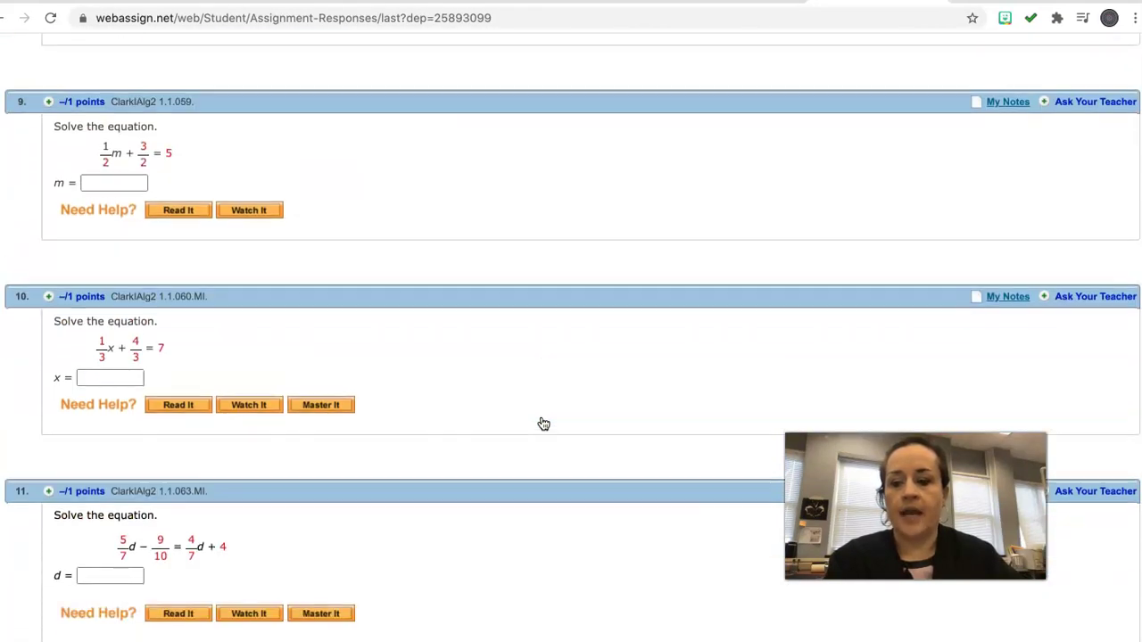
scroll(543, 423, down, 8)
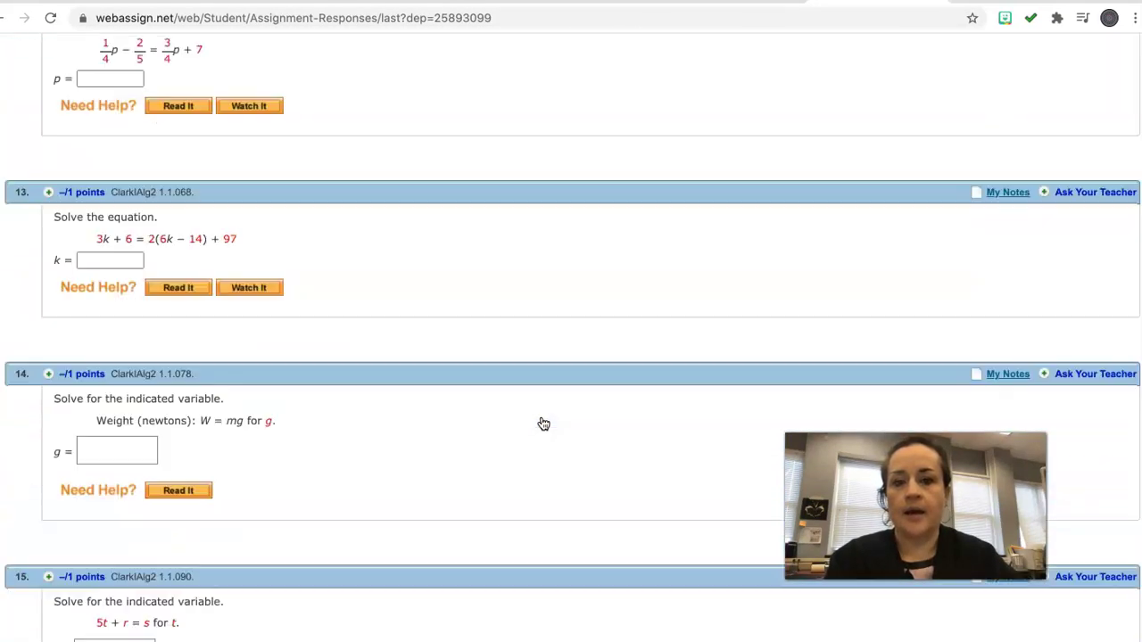
scroll(543, 423, down, 7)
scroll(543, 422, down, 4)
scroll(543, 423, down, 8)
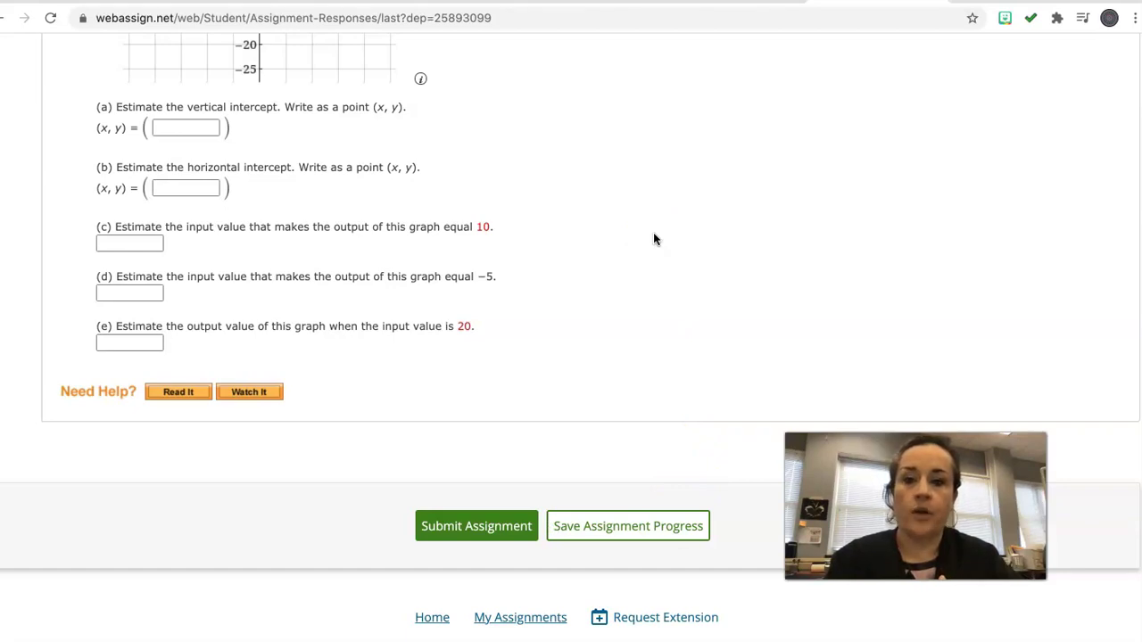
scroll(653, 238, up, 20)
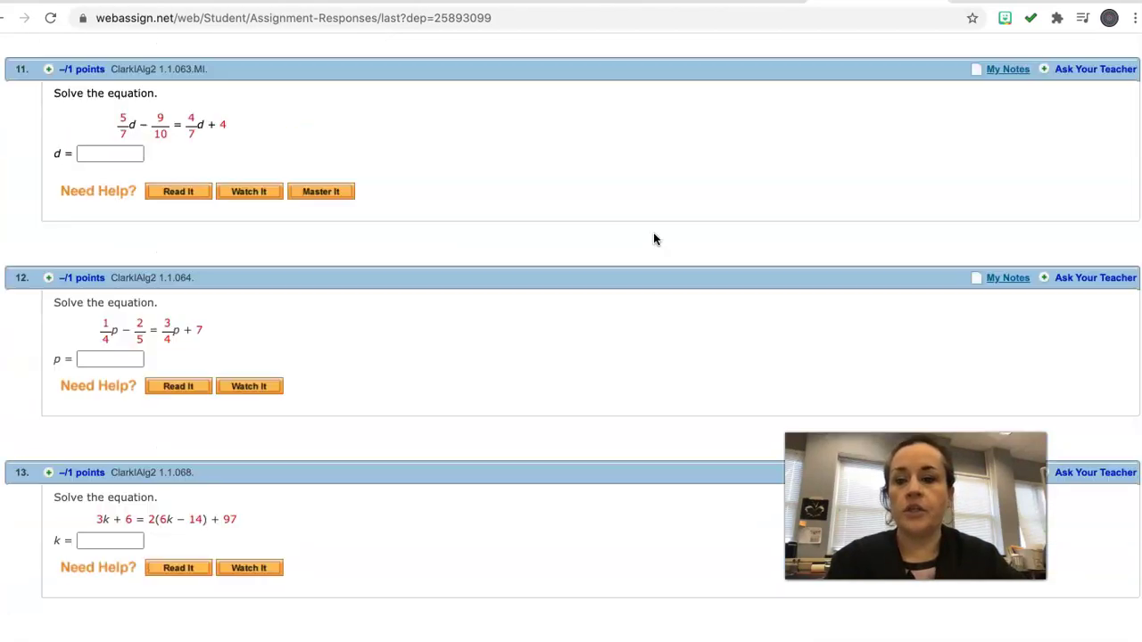
scroll(653, 239, up, 15)
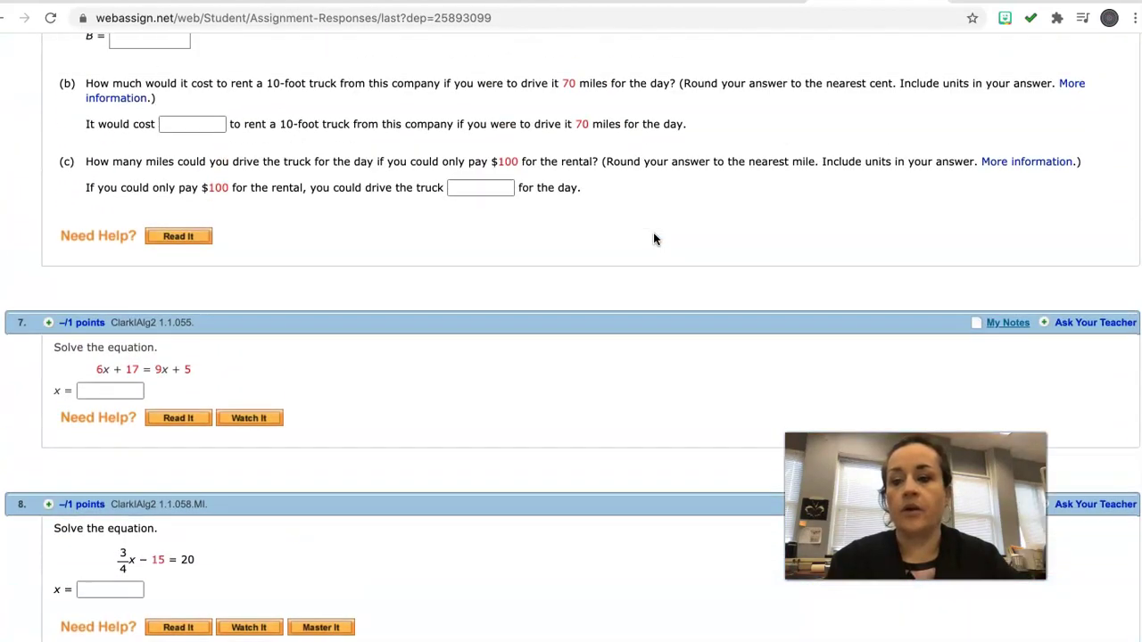
scroll(653, 238, up, 5)
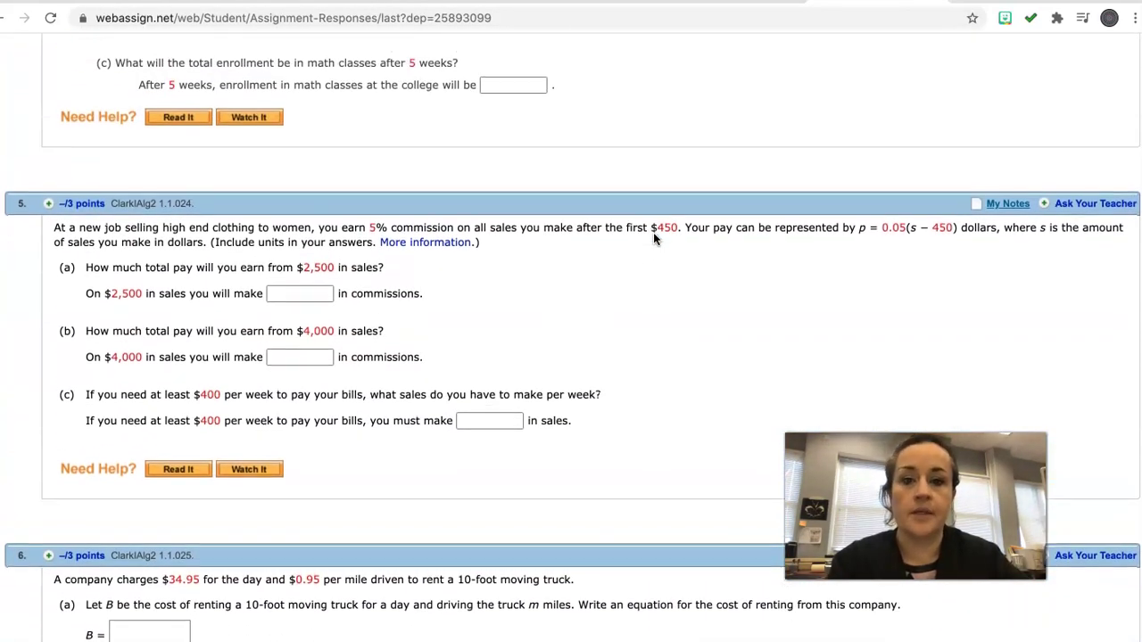
scroll(652, 238, up, 10)
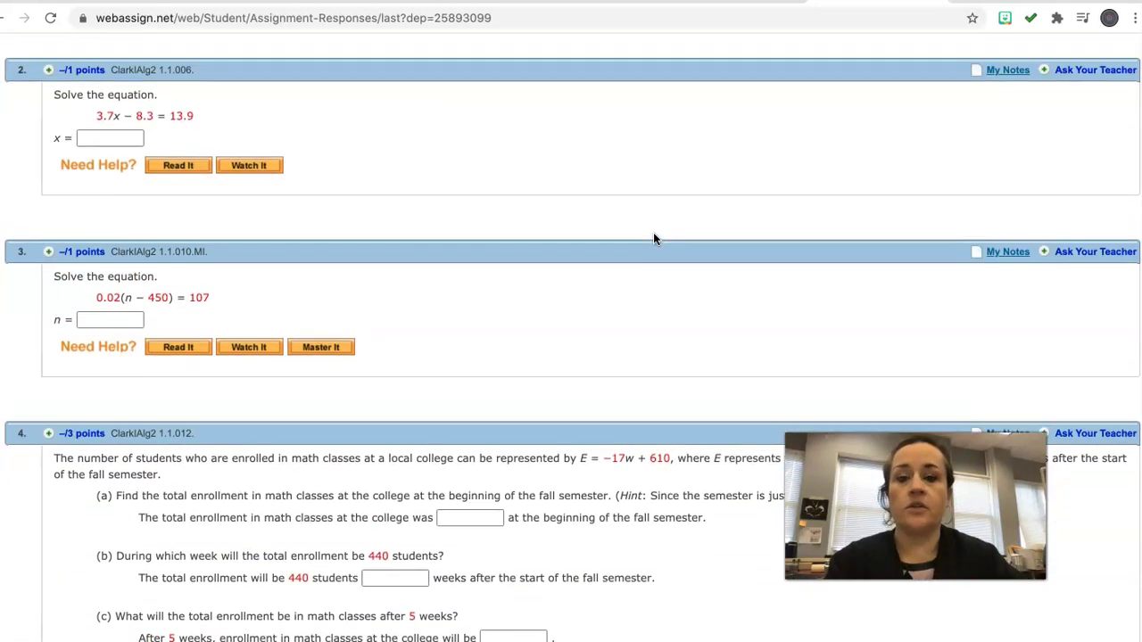
scroll(652, 238, up, 3)
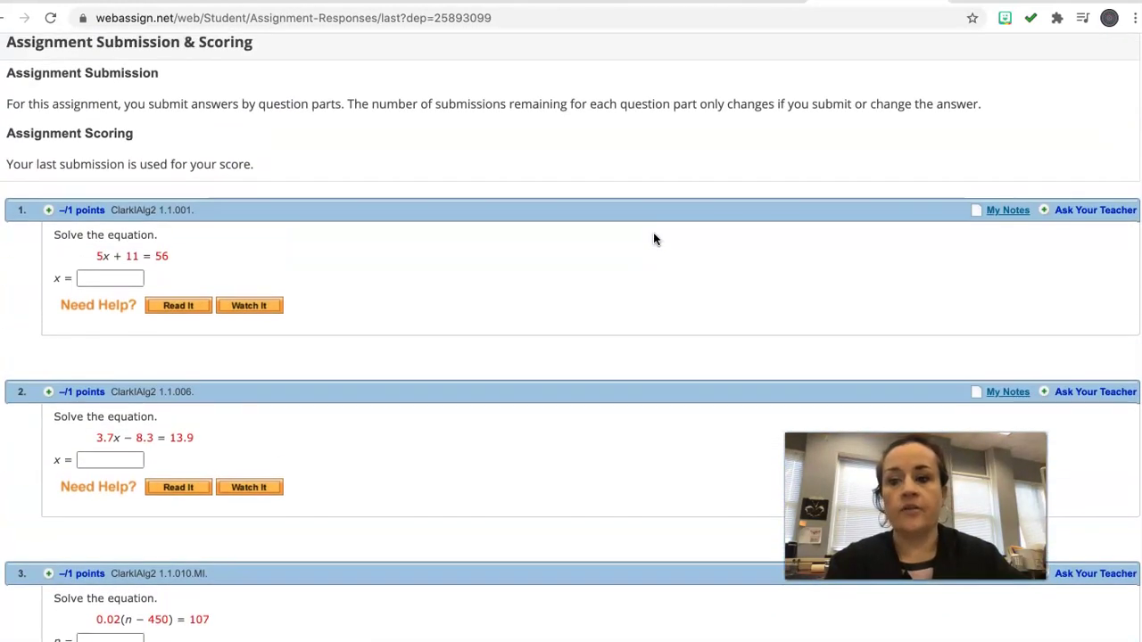
scroll(653, 239, up, 1)
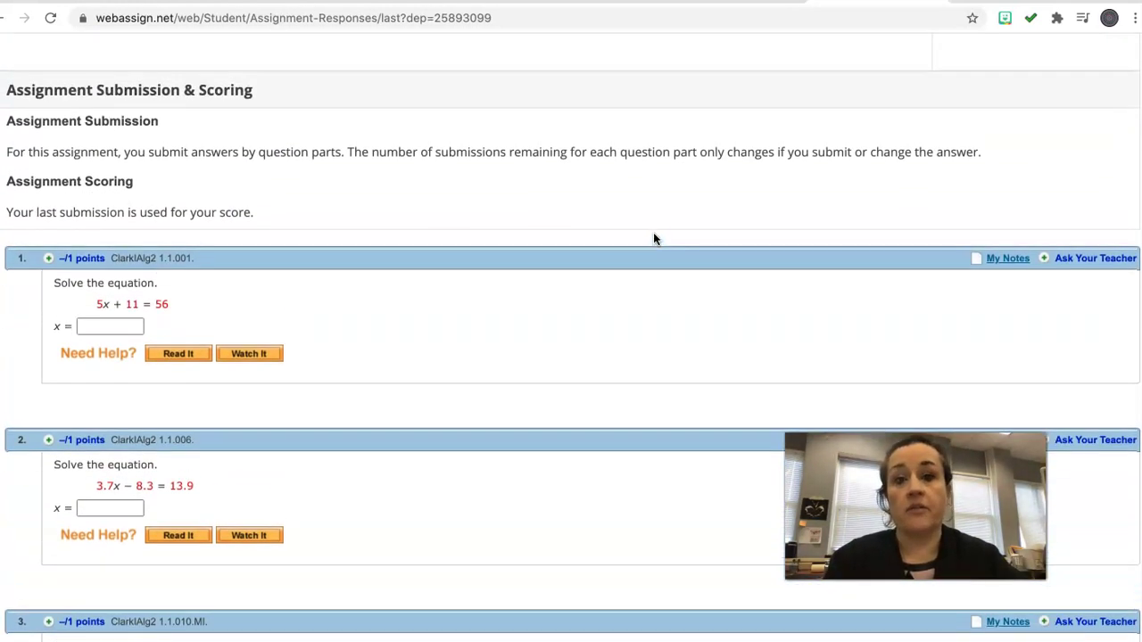
Step: Examine which help resources (Read It, Watch It, Master It) are offered for questions 1 through 11
scroll(653, 239, down, 2)
scroll(653, 238, down, 2)
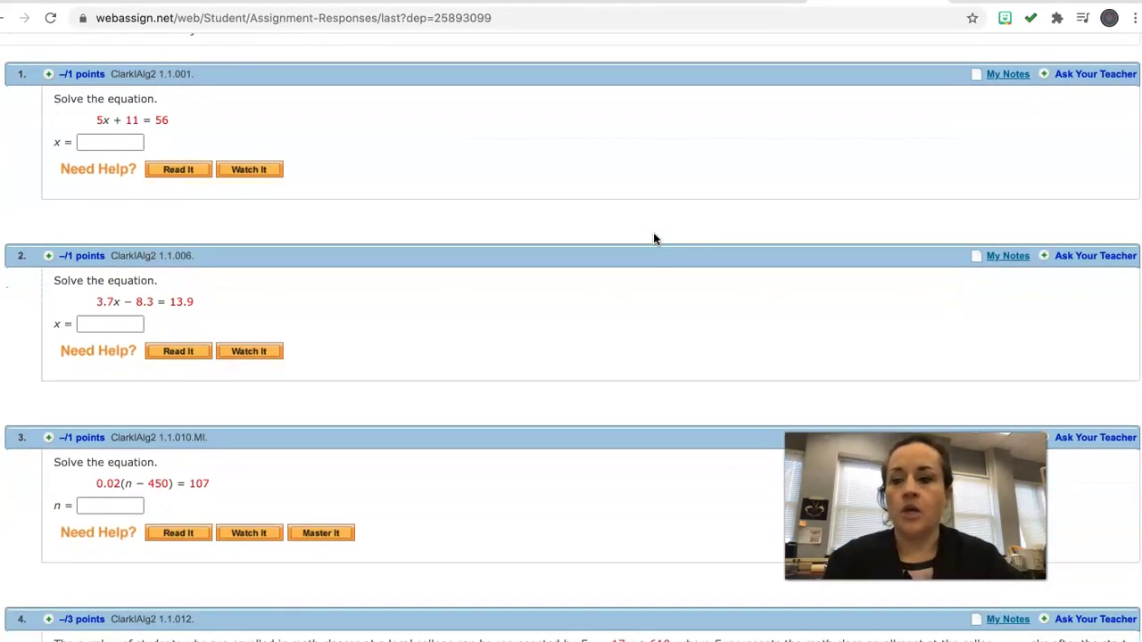
scroll(653, 238, up, 1)
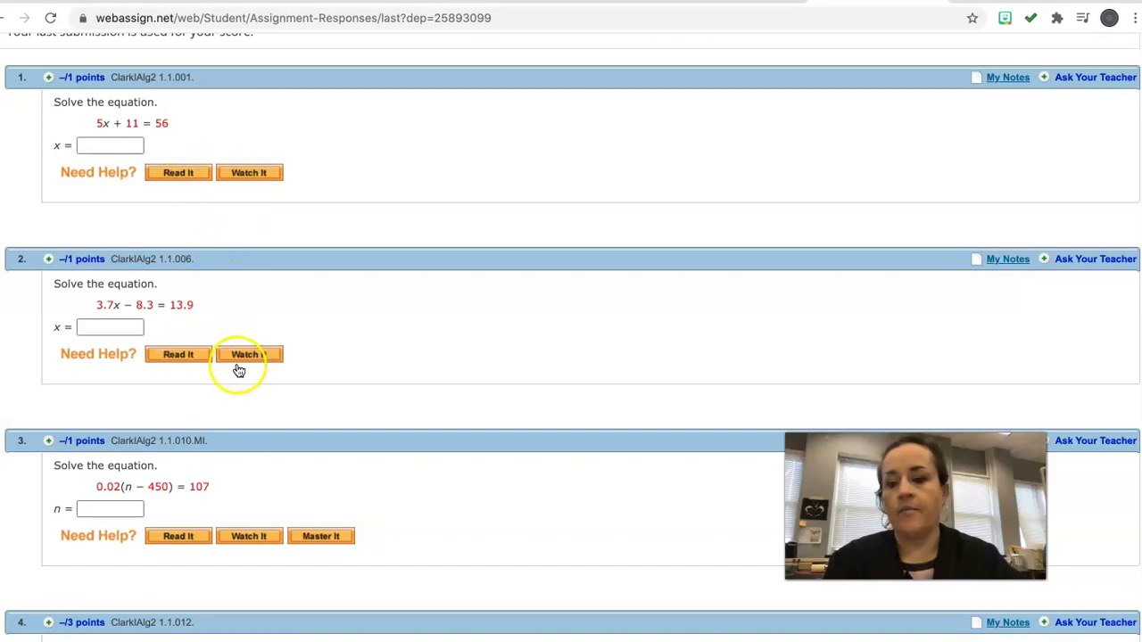
scroll(239, 370, down, 3)
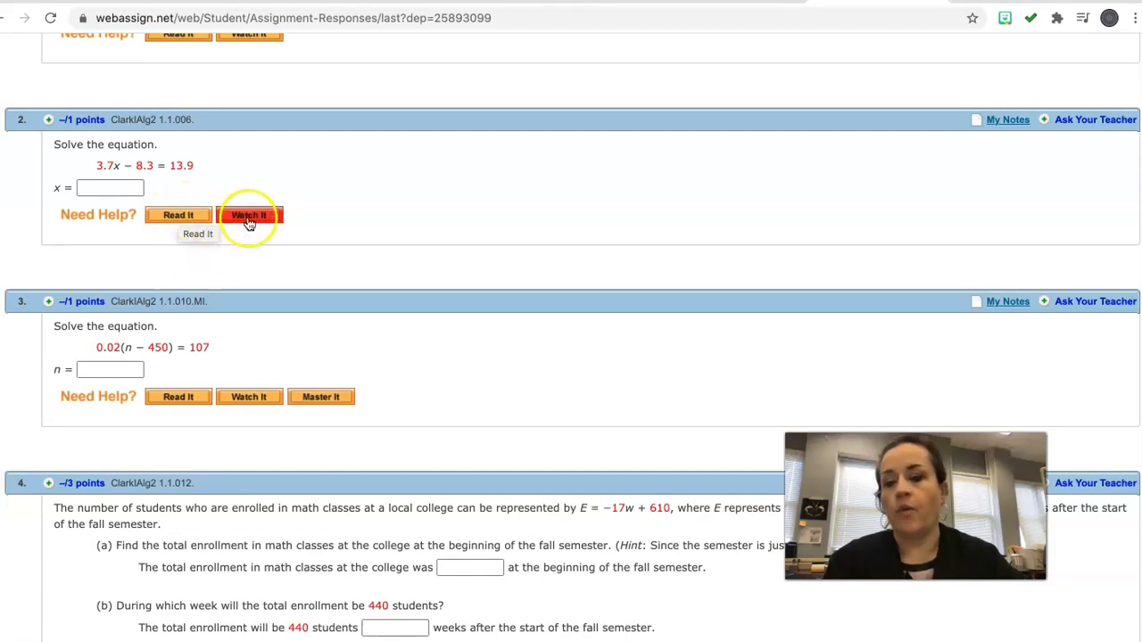
scroll(250, 222, down, 3)
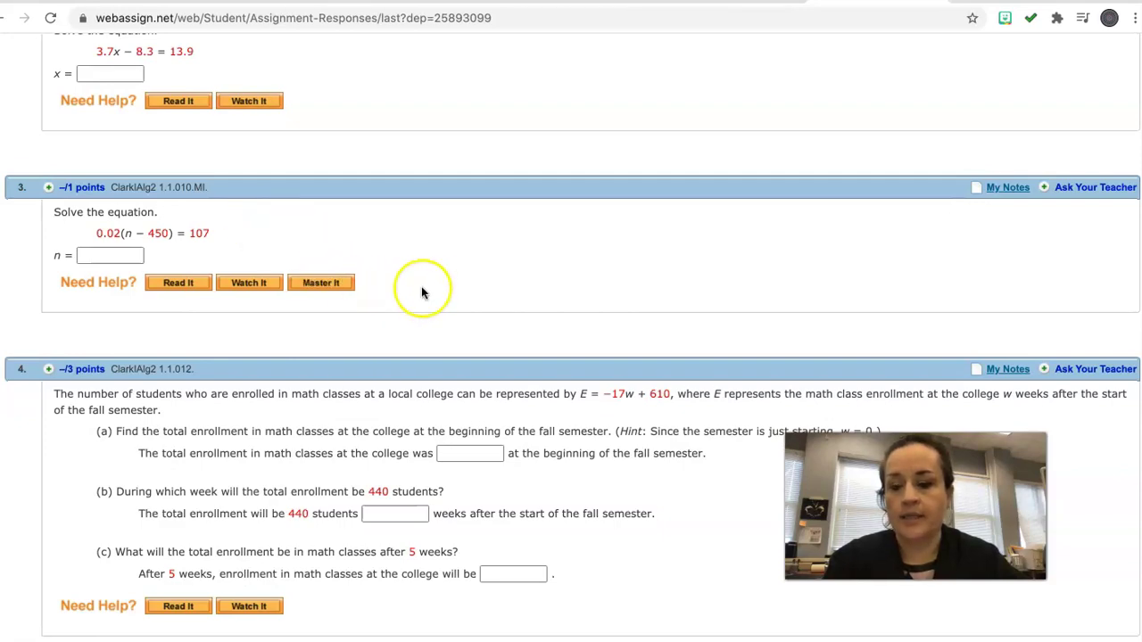
scroll(429, 290, down, 10)
scroll(429, 290, down, 9)
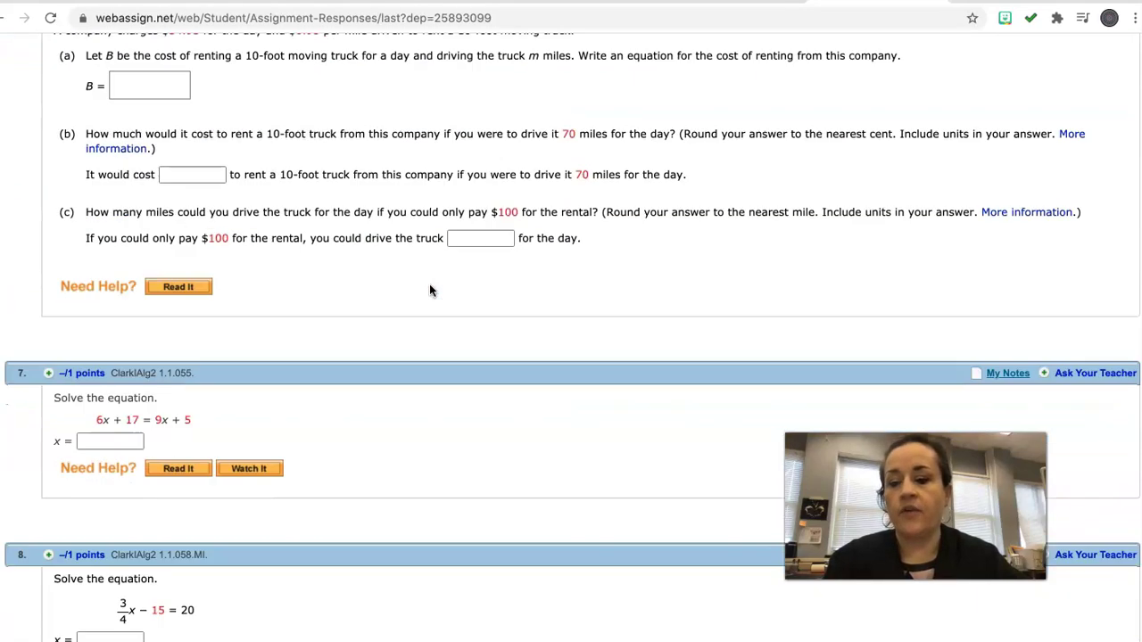
scroll(429, 290, down, 5)
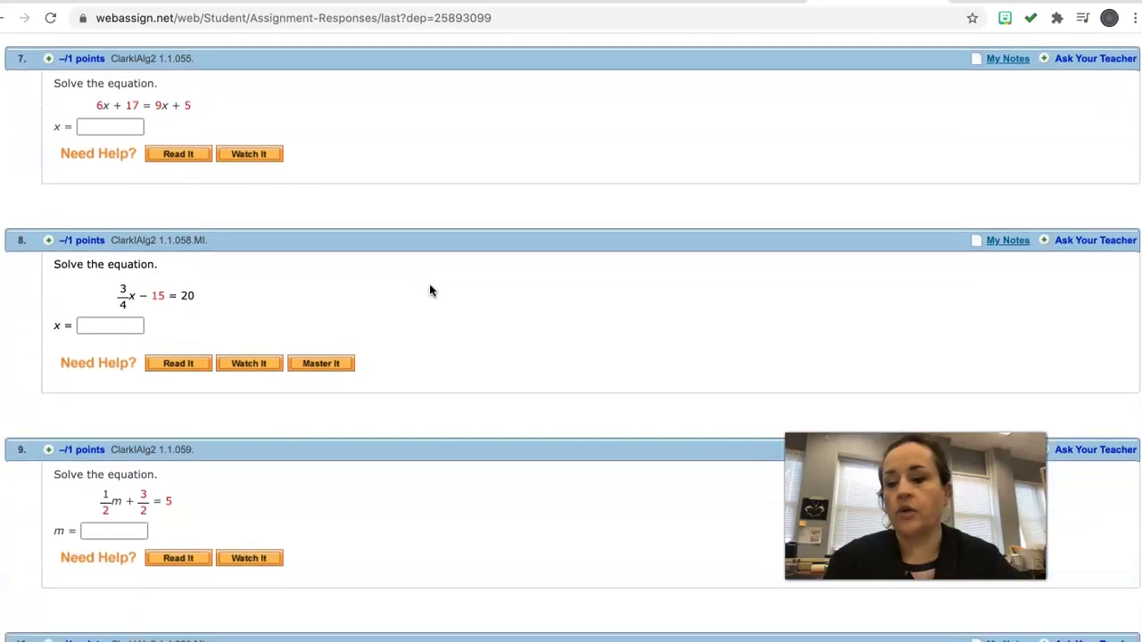
scroll(429, 289, down, 2)
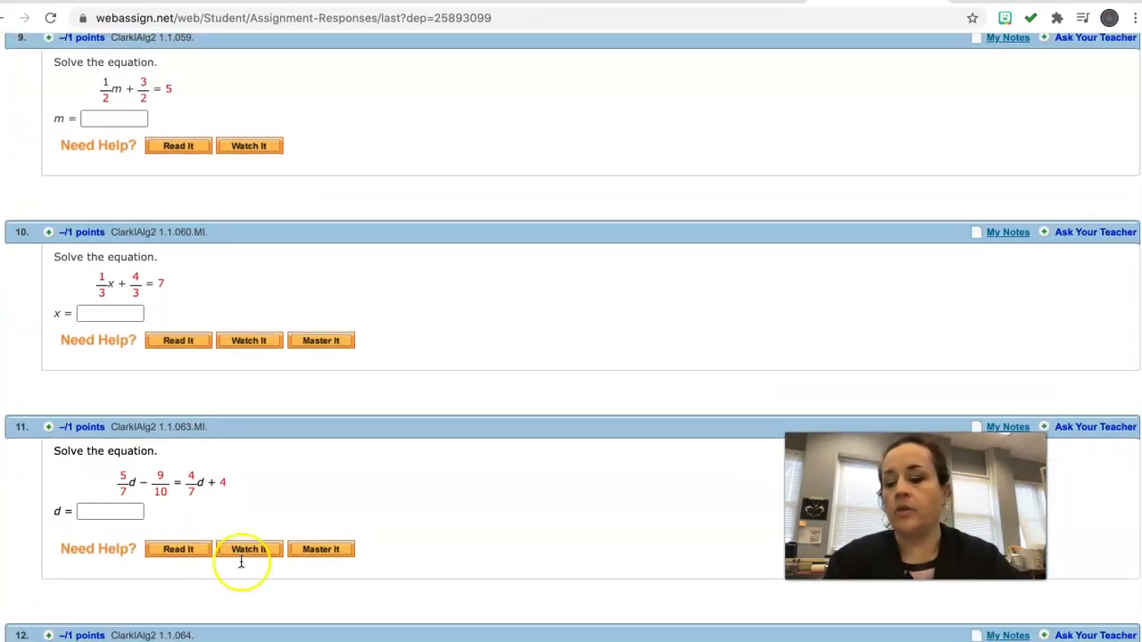
Step: Answer question 6(a) with the rental cost expression 34.95 + .95m
scroll(319, 575, up, 15)
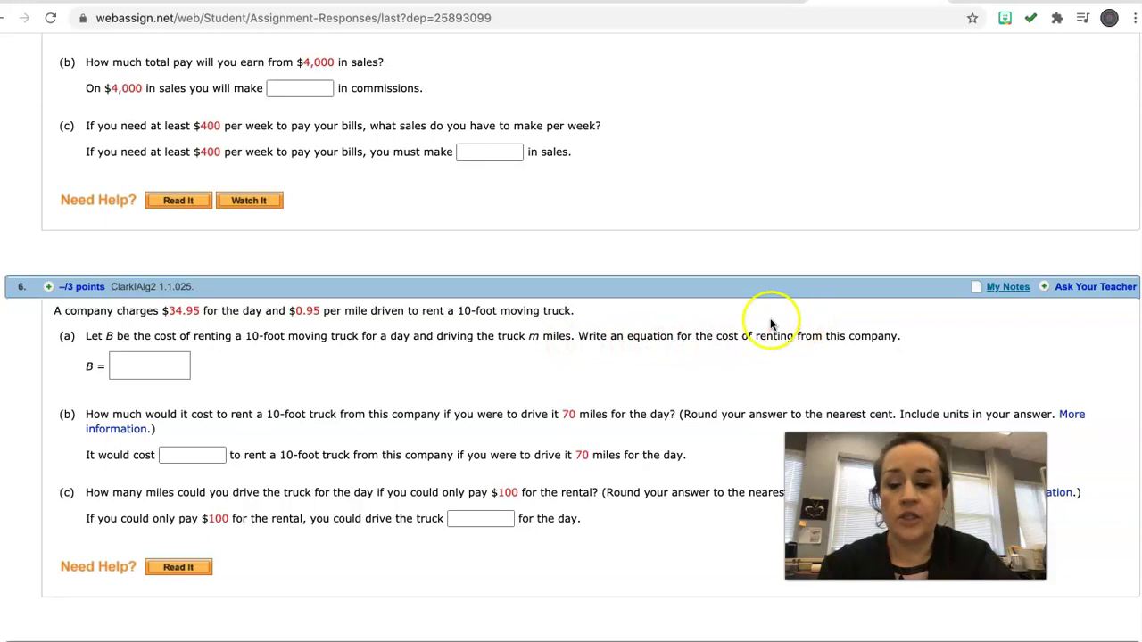
click(120, 363)
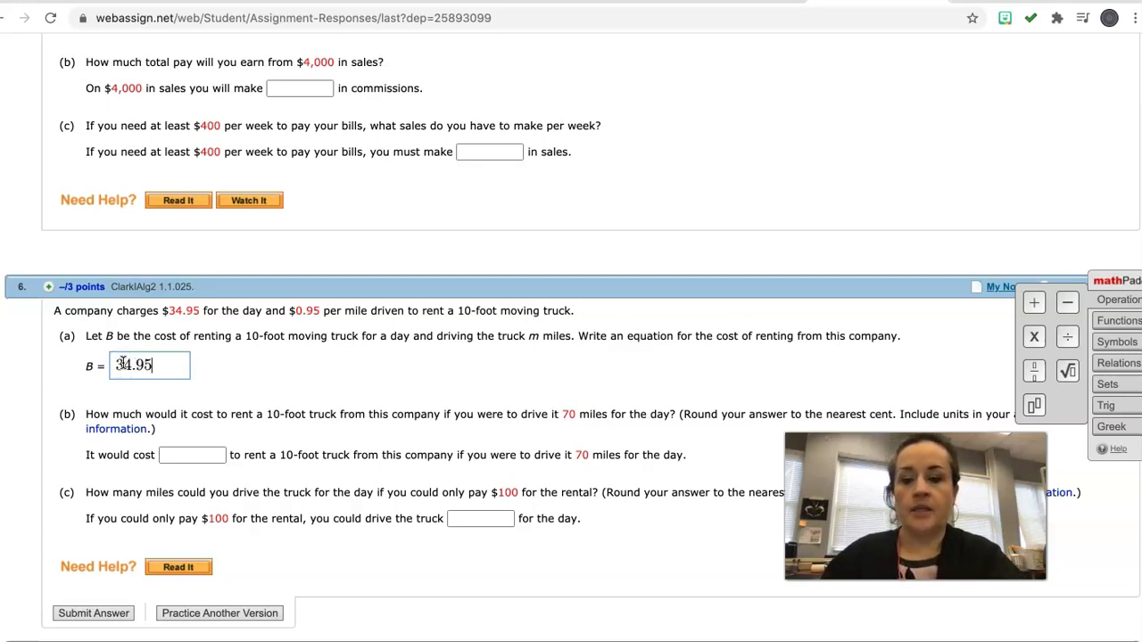
text(34.95 + .95)
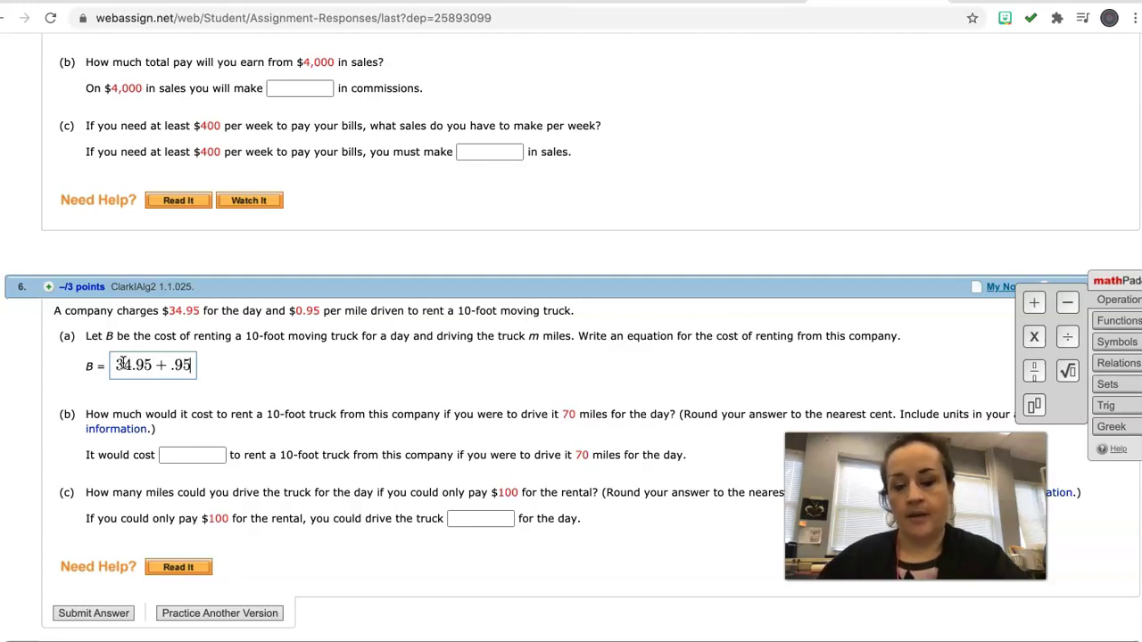
click(55, 605)
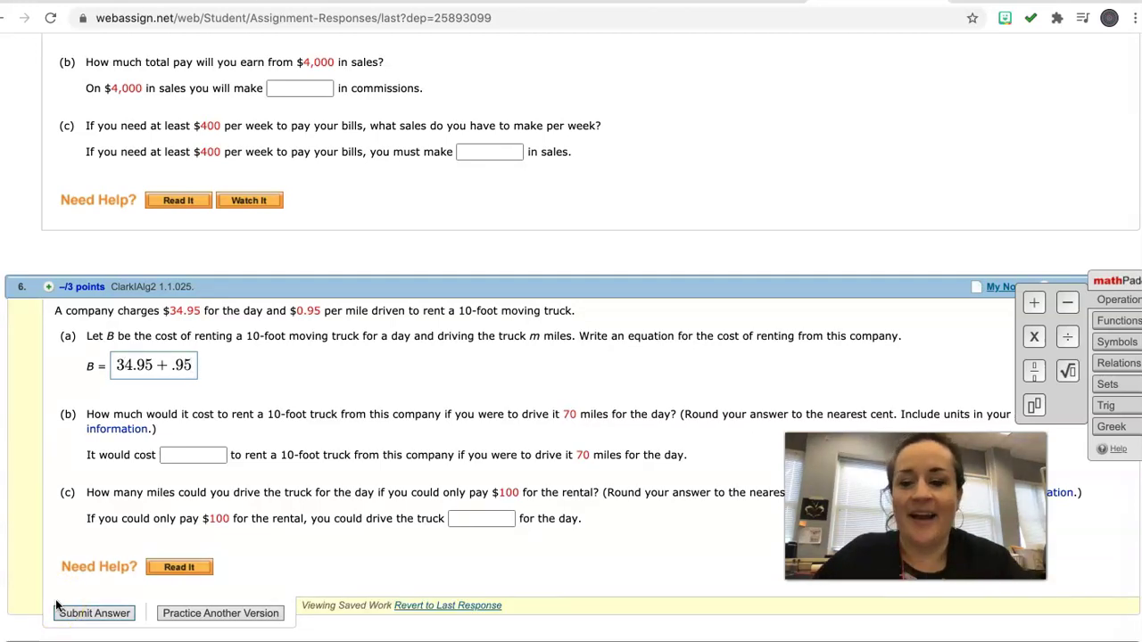
text(m)
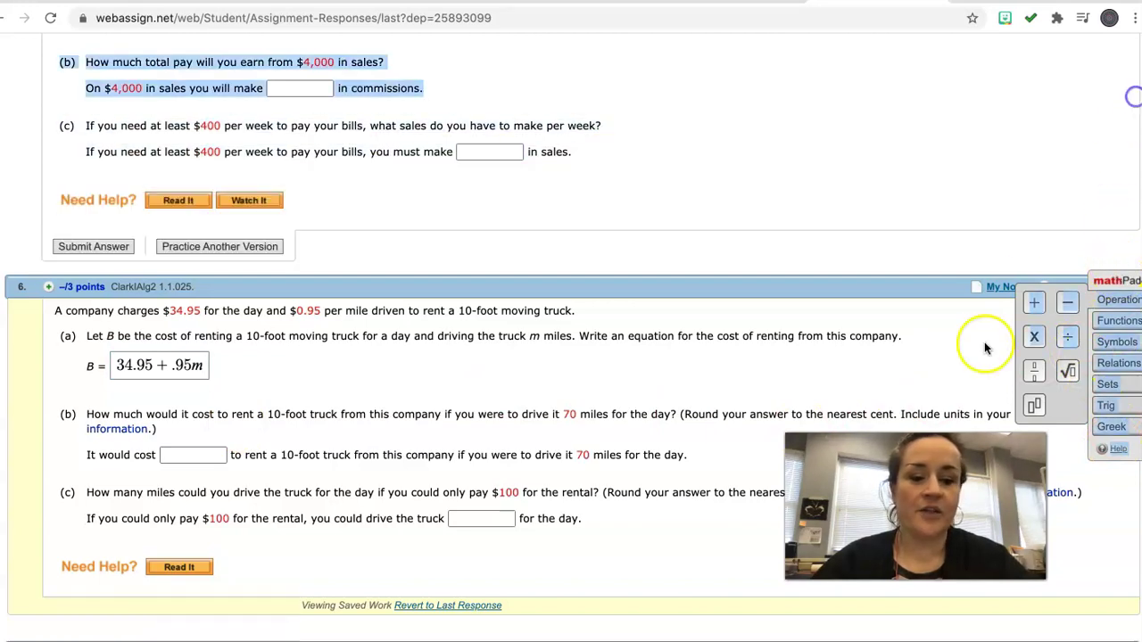
click(961, 376)
Step: Try the answer "50.45 dollars" with written-out units in question 6(b), and clear the field
scroll(961, 377, down, 2)
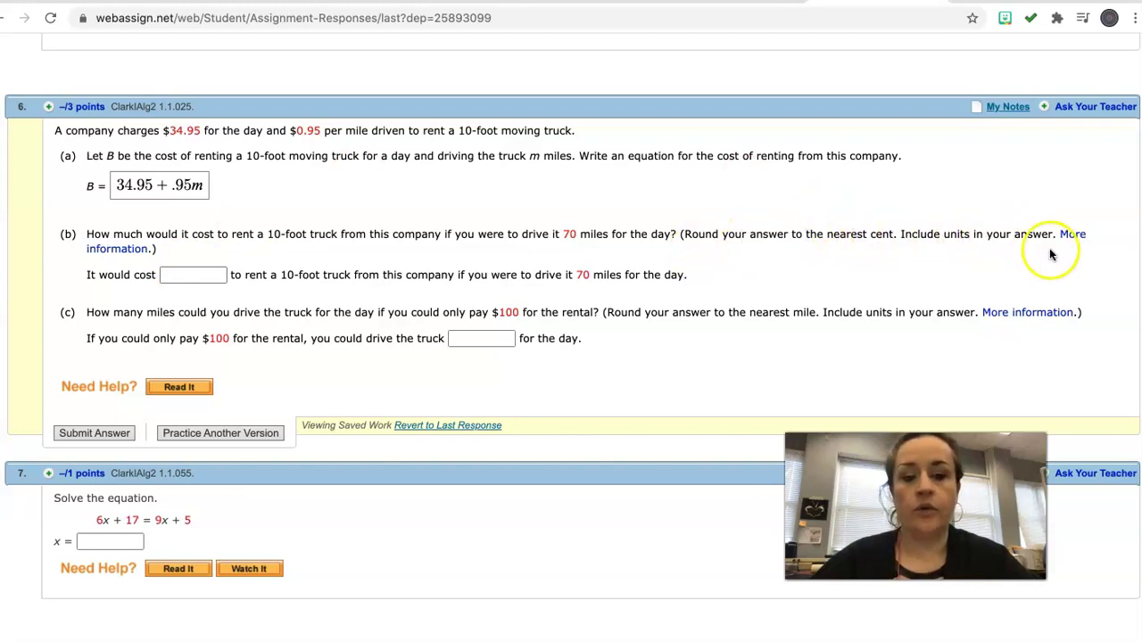
click(192, 276)
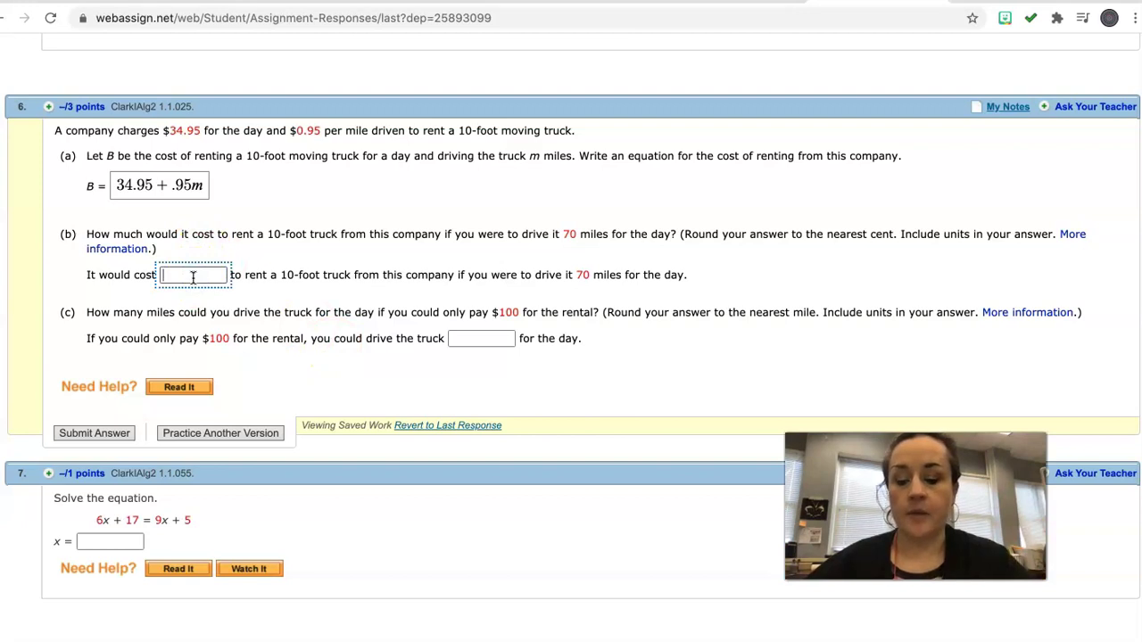
text($)
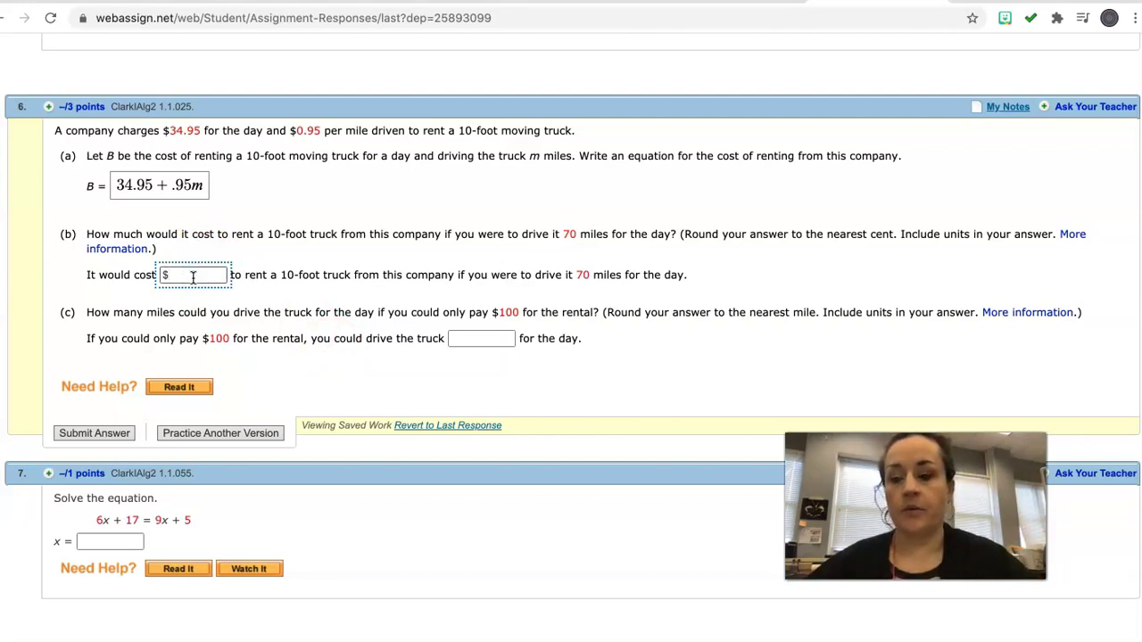
key(BackSpace)
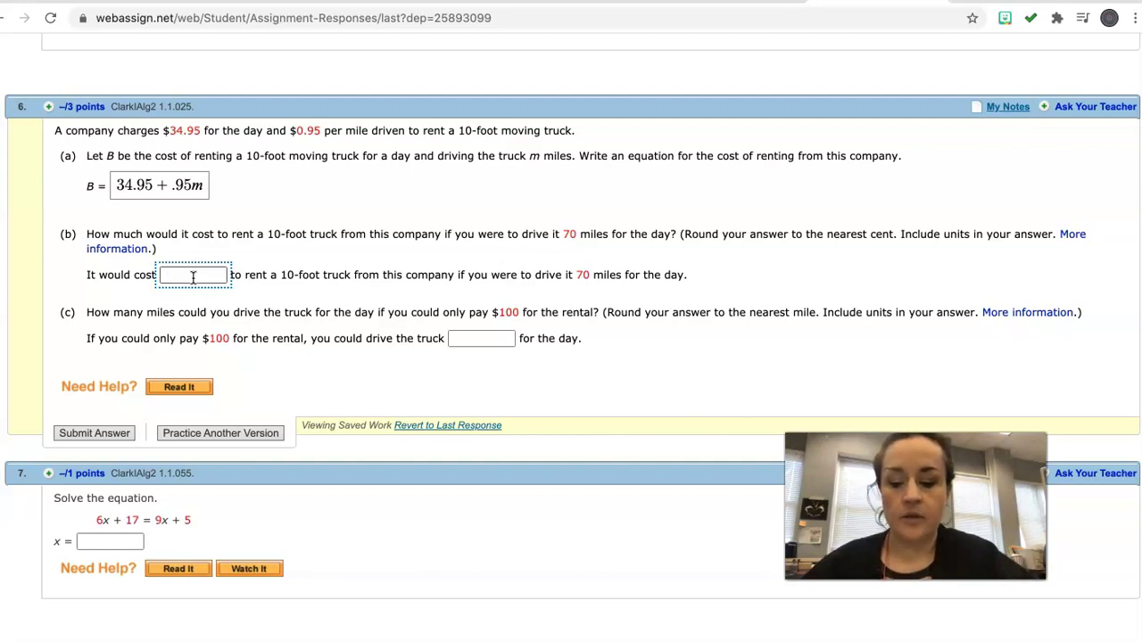
text(50.45)
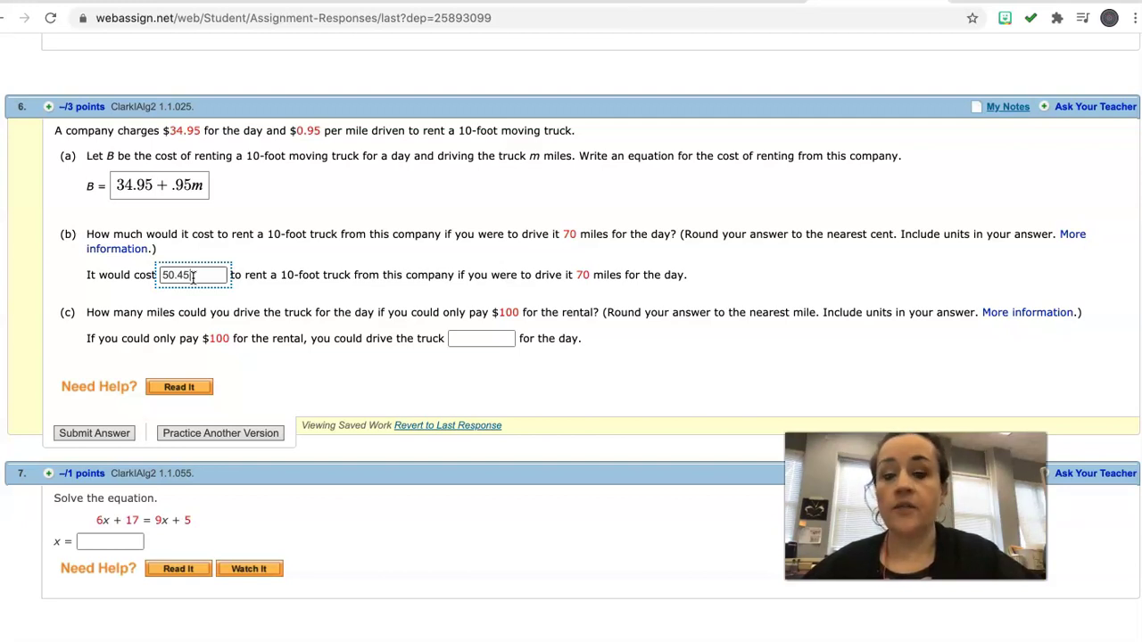
text( dollars)
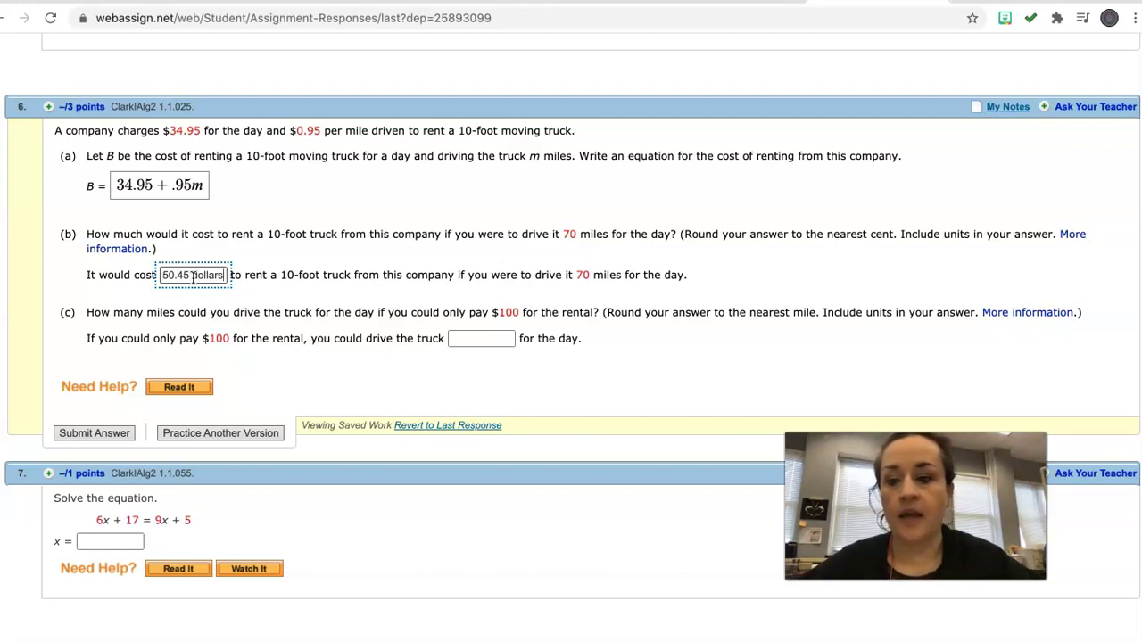
triple_click(198, 270)
key(BackSpace)
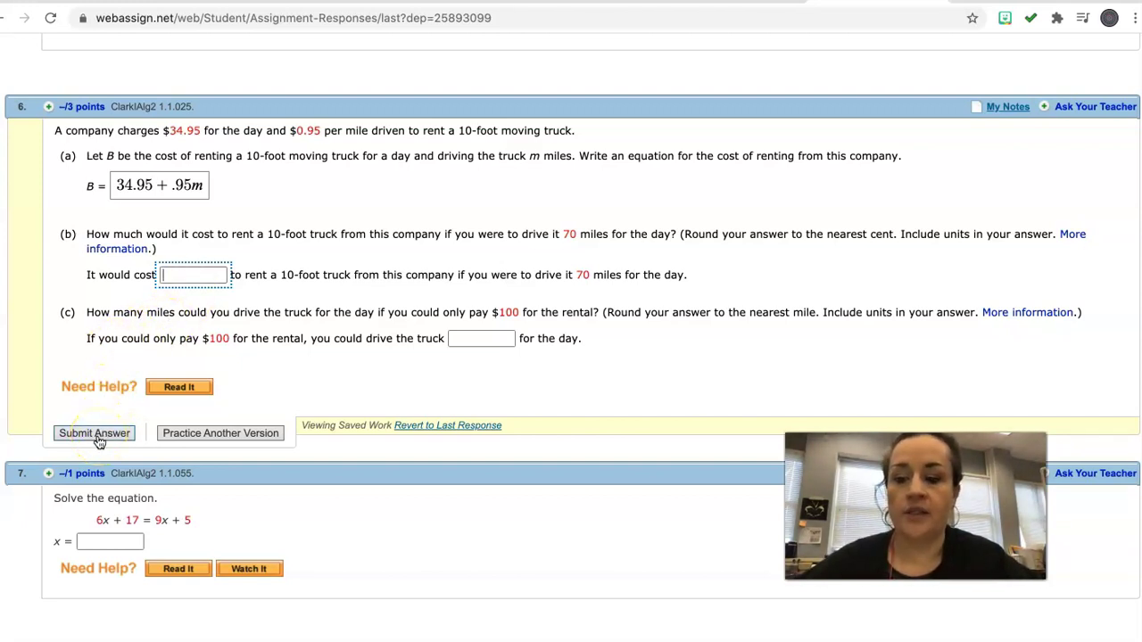
Step: Open the practice version of question 6 to look over its changed numbers, and return to the assignment
click(206, 436)
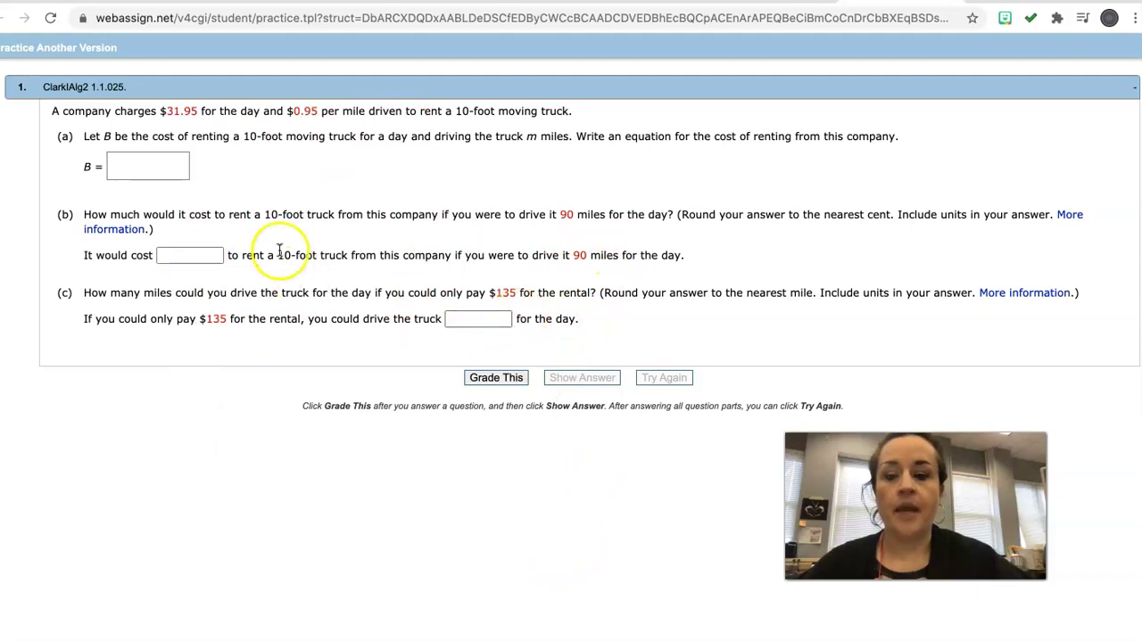
key(ctrl+w)
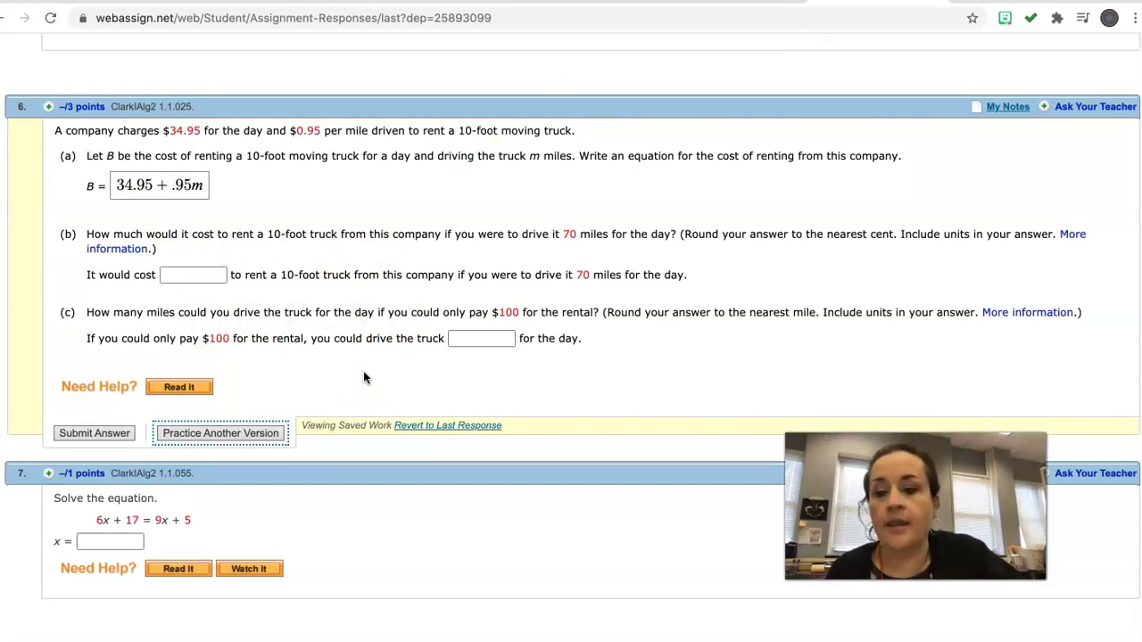
click(204, 437)
click(204, 437)
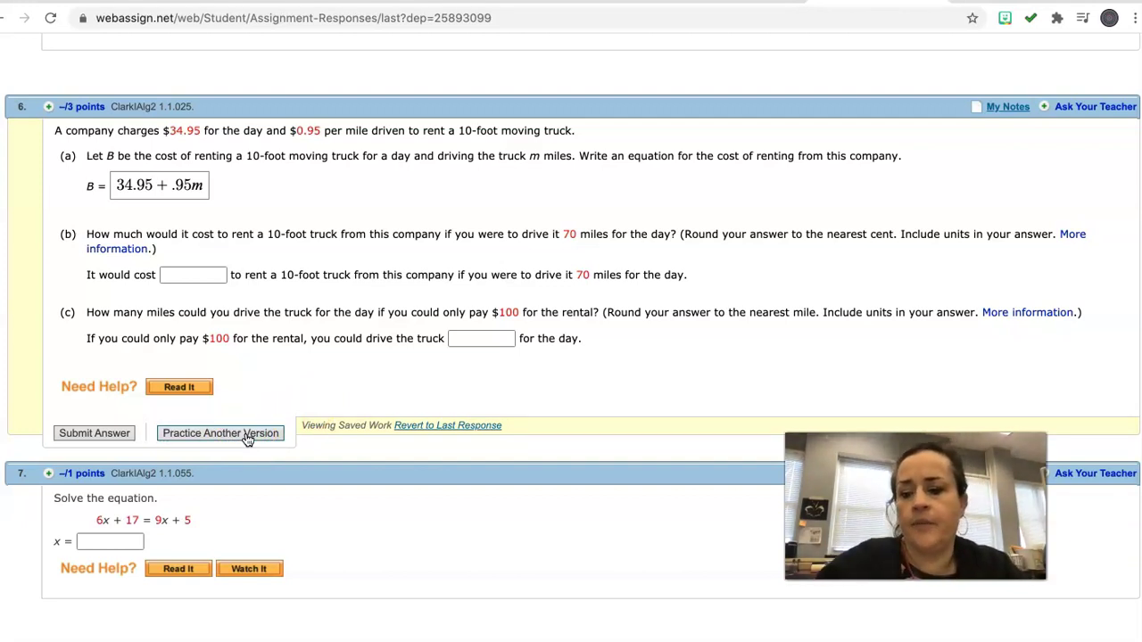
Step: Save the assignment progress at the end of the Video #1 homework and submit the assignment
scroll(248, 439, down, 20)
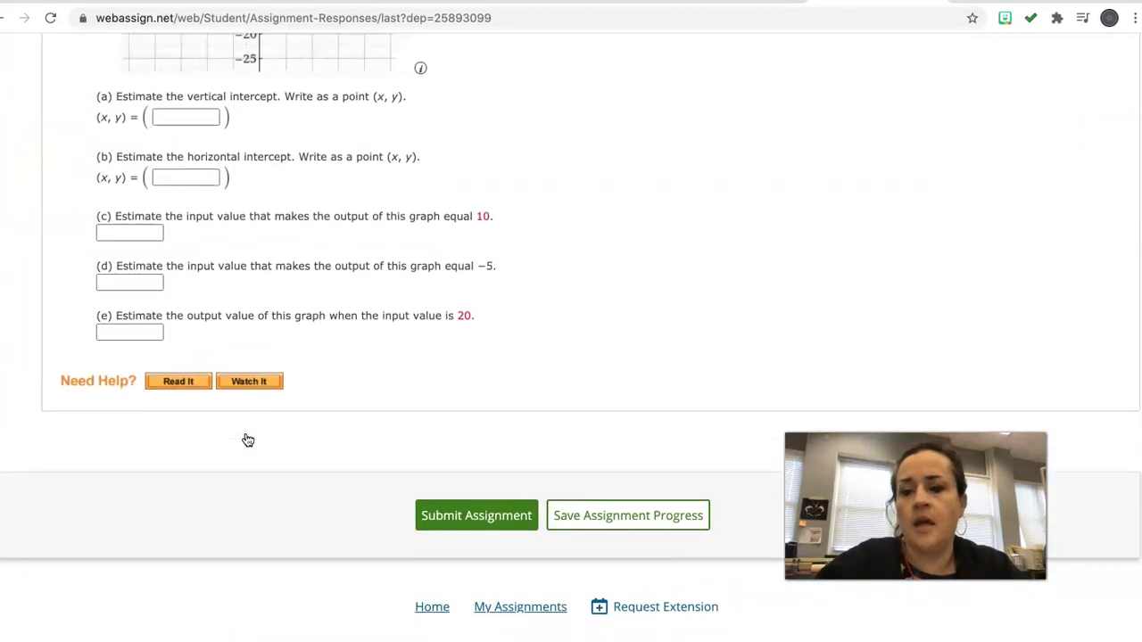
click(612, 527)
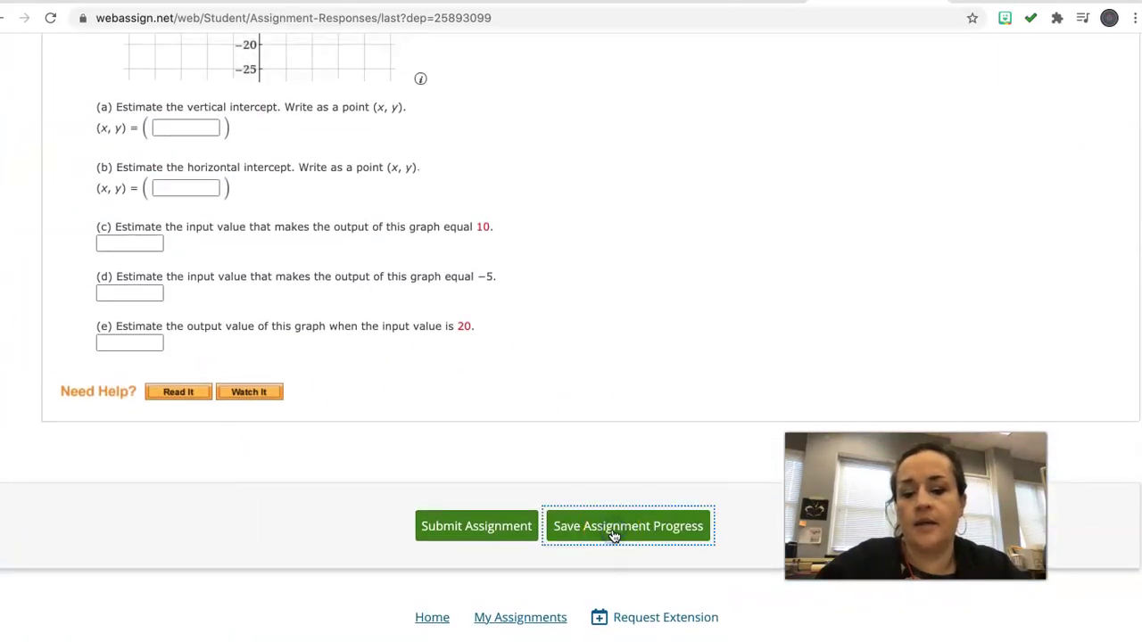
click(479, 528)
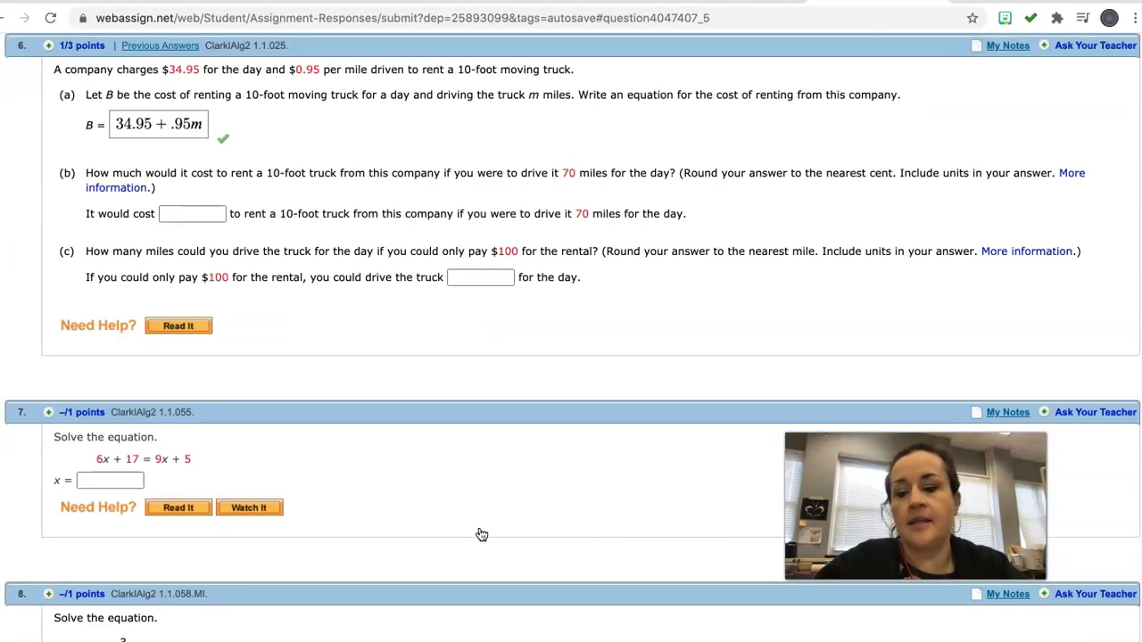
Step: Review the assignment's score summary and due date, and choose the option to request an extension
scroll(482, 534, up, 15)
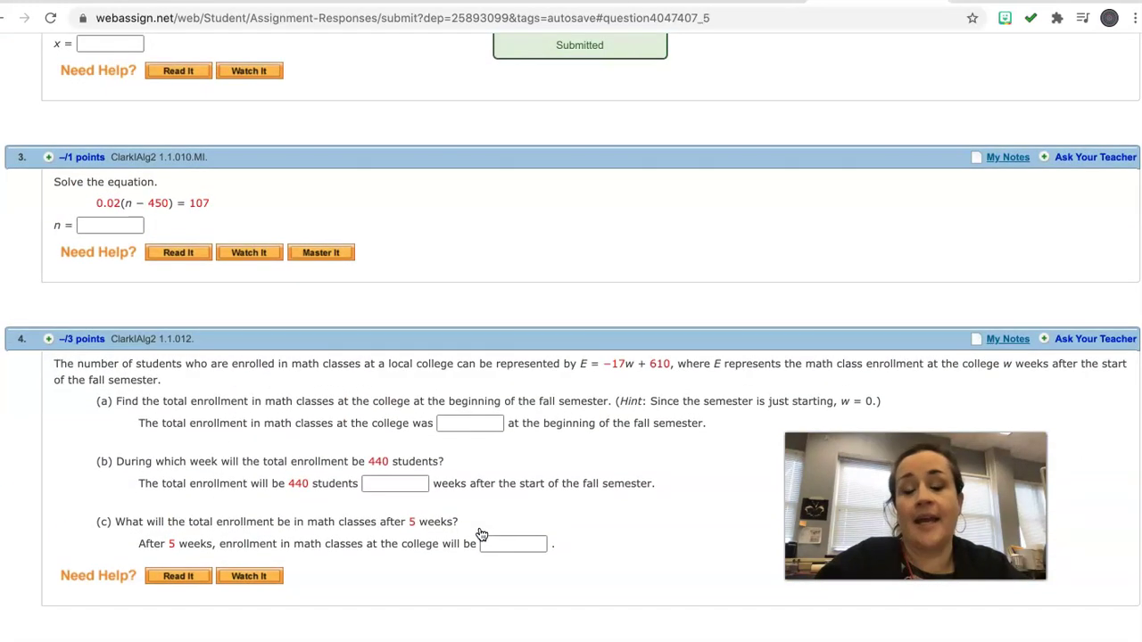
scroll(579, 98, up, 2)
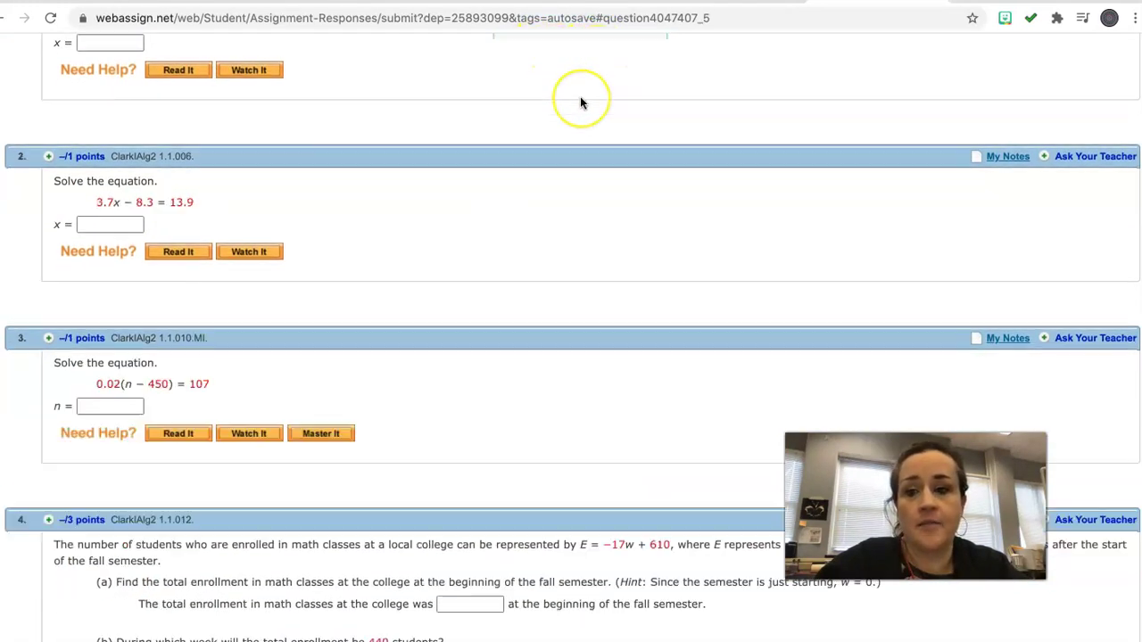
scroll(580, 102, up, 8)
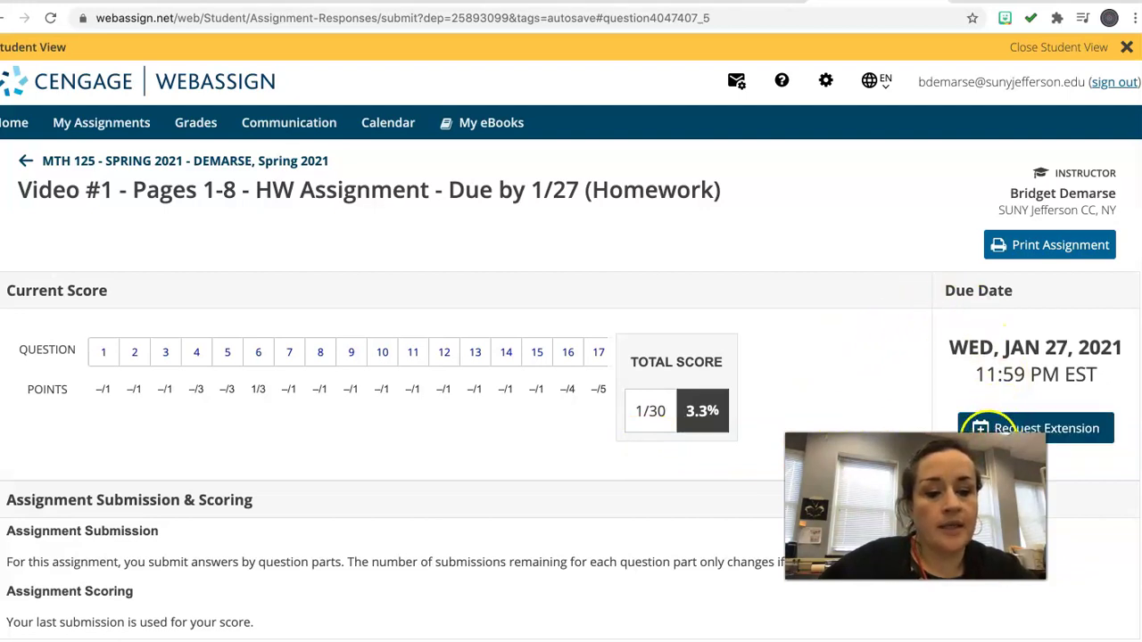
click(976, 426)
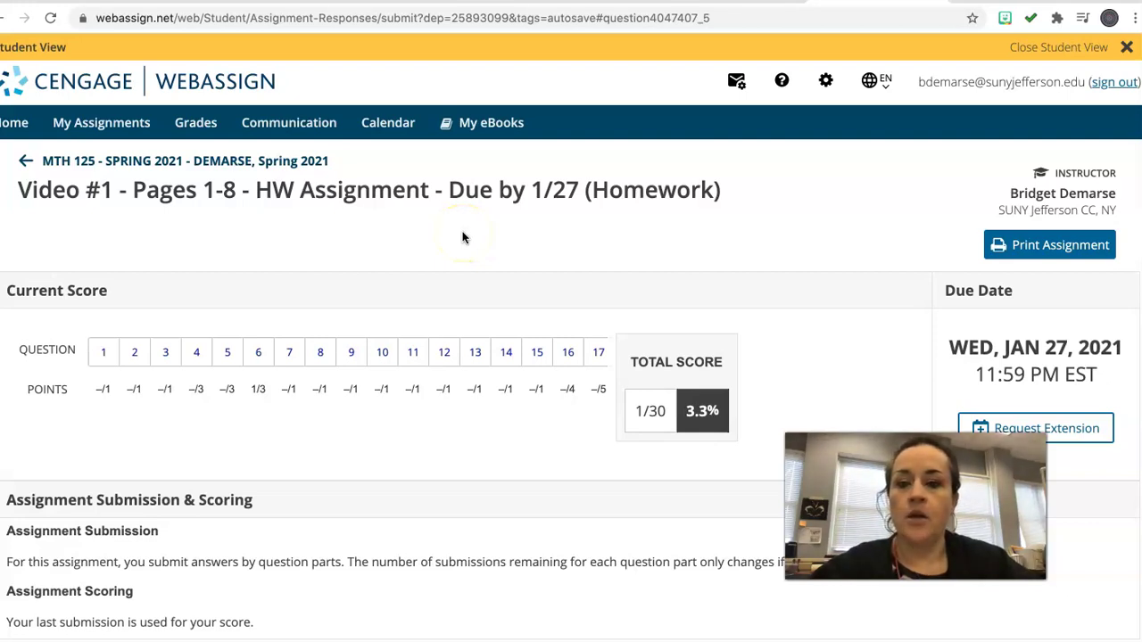
Step: Open the eBook "Intermediate Algebra: Connecting Concepts Through Applications - 2e" from the course's eBooks
click(478, 128)
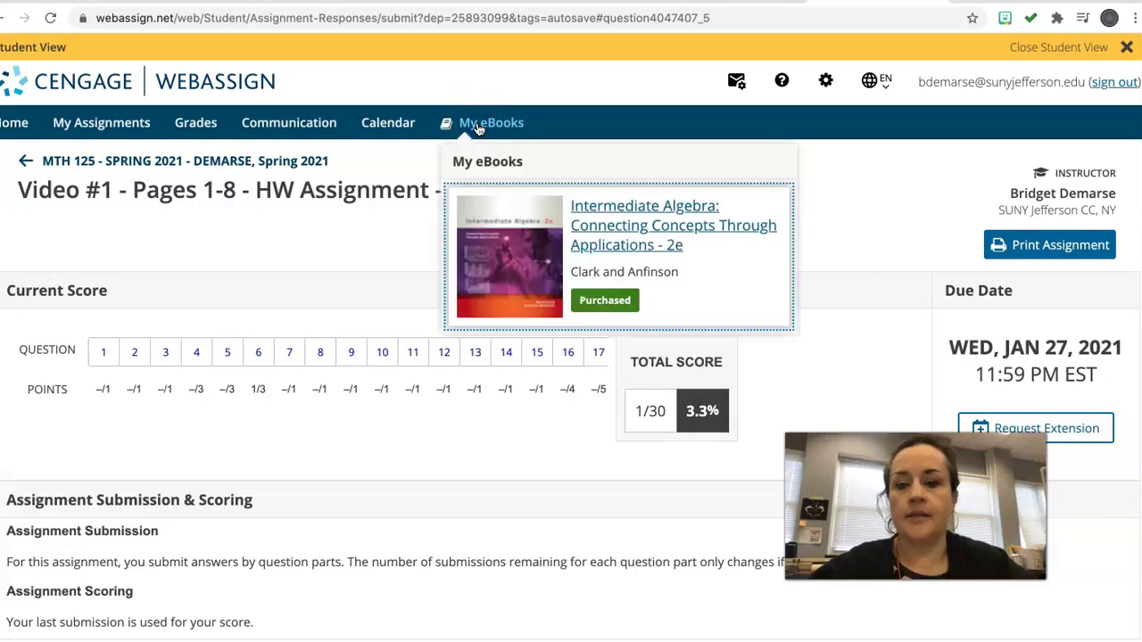
click(595, 217)
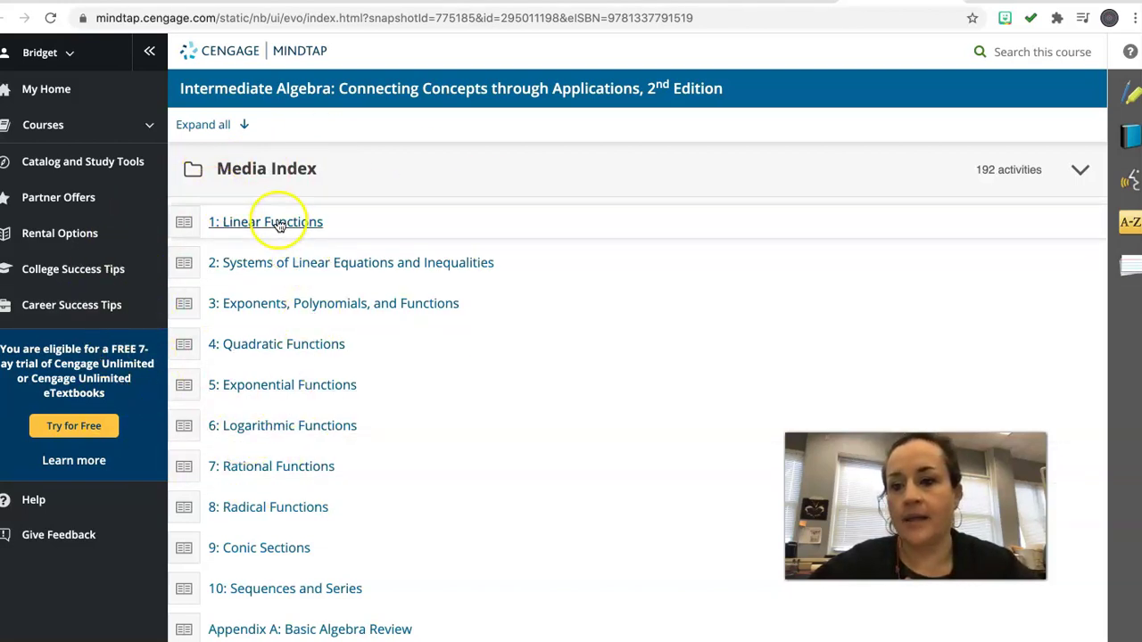
Step: Set the Flash permission for mindtap.cengage.com to Allow in the browser's site settings, and return to the eBook
click(84, 19)
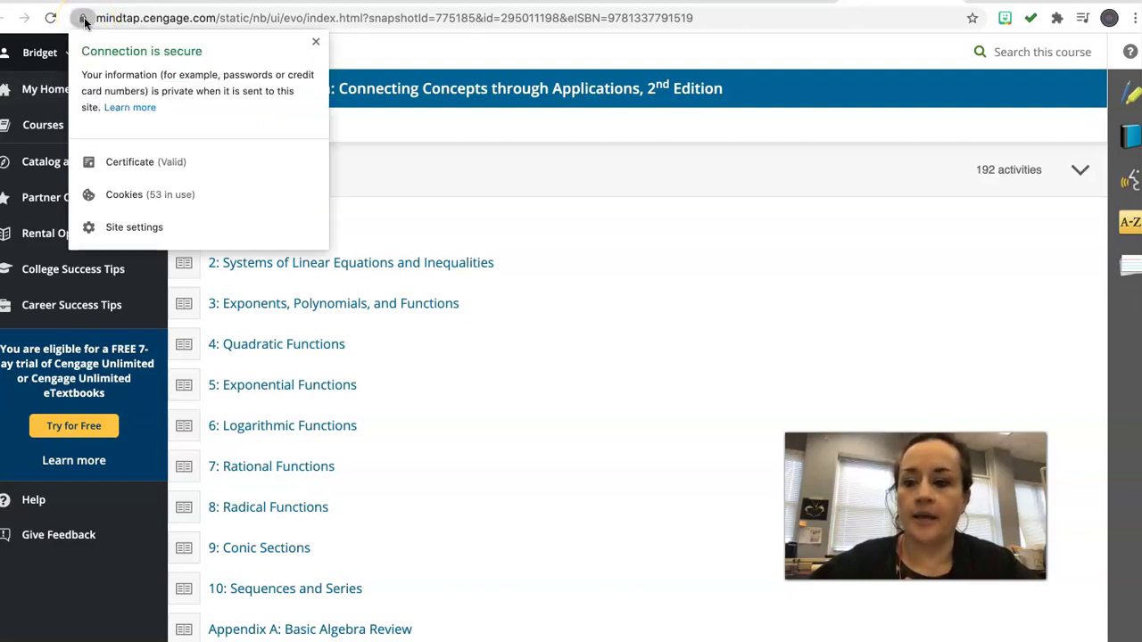
click(111, 228)
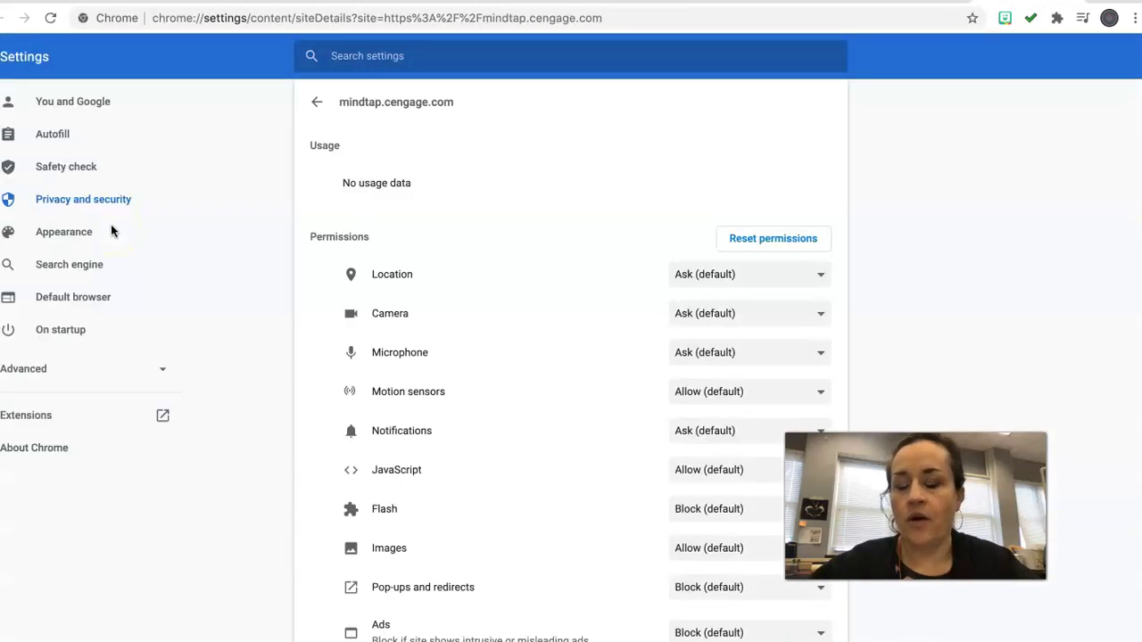
click(714, 512)
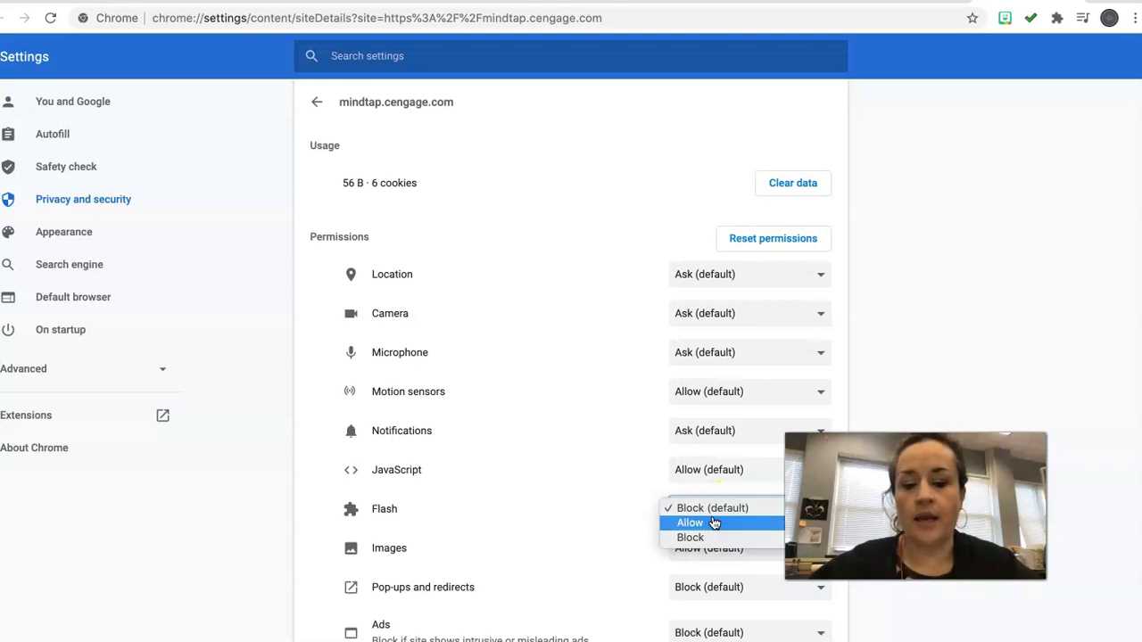
click(713, 523)
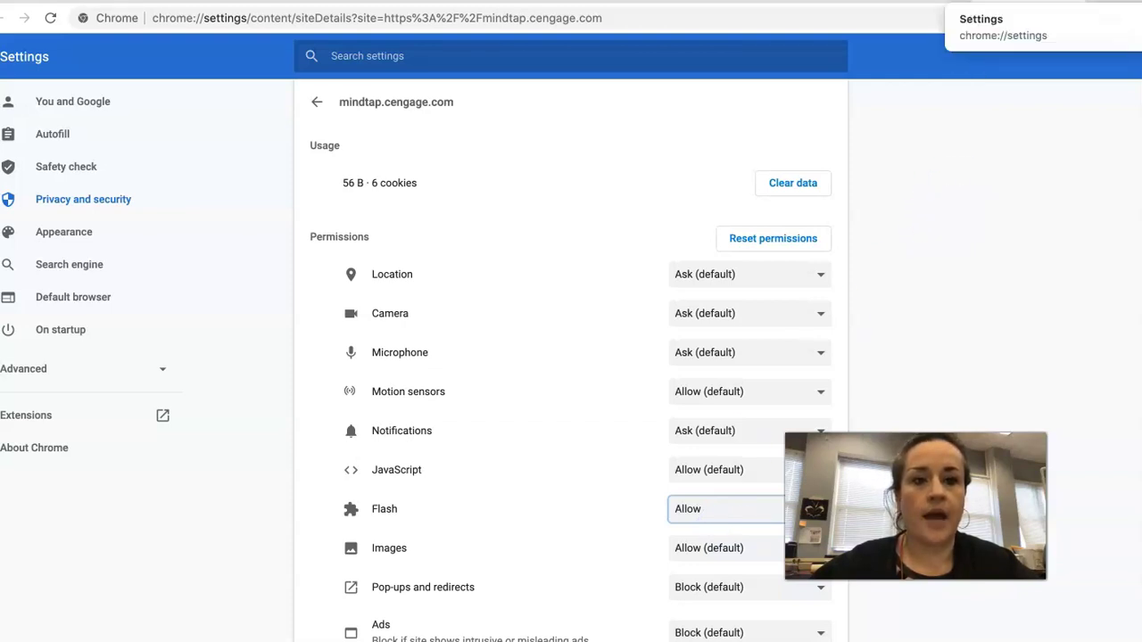
click(839, 2)
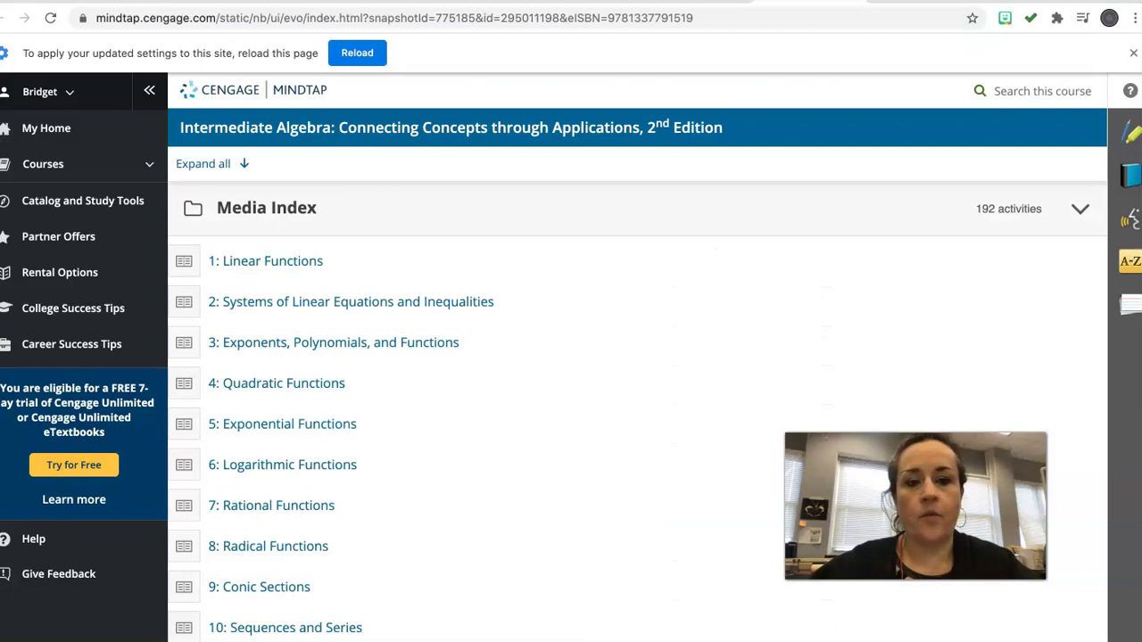